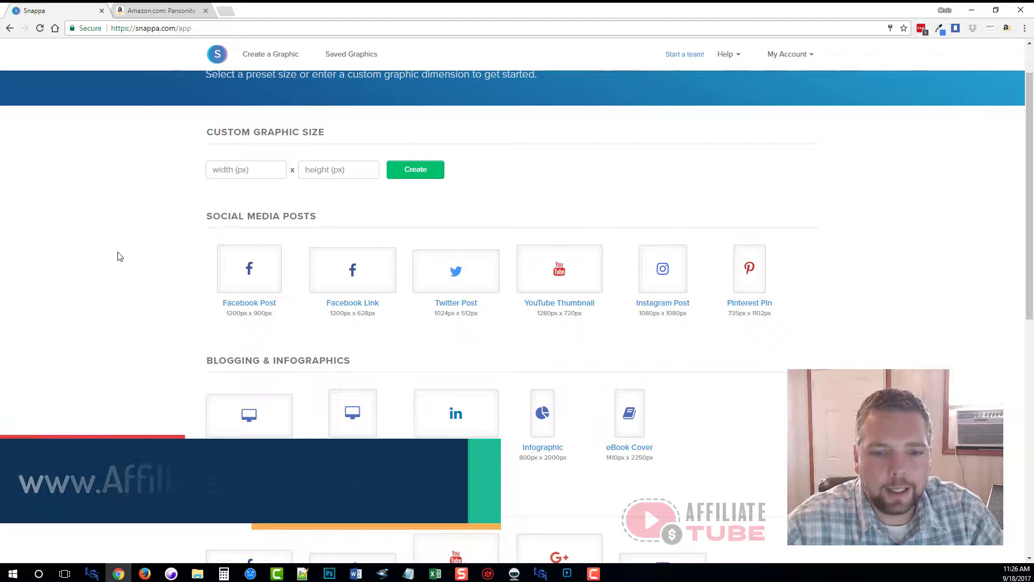
Scroll Snappa's preset sizes, past Social Media Ads and Display Ads, to find YouTube Thumbnail.
scroll(907, 318, "up", 1)
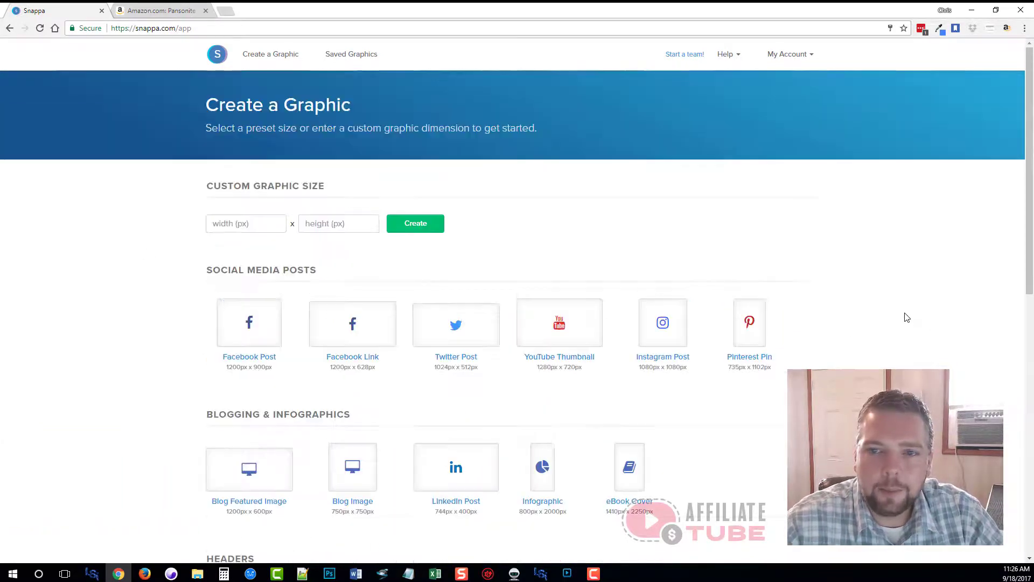
scroll(907, 318, "down", 2)
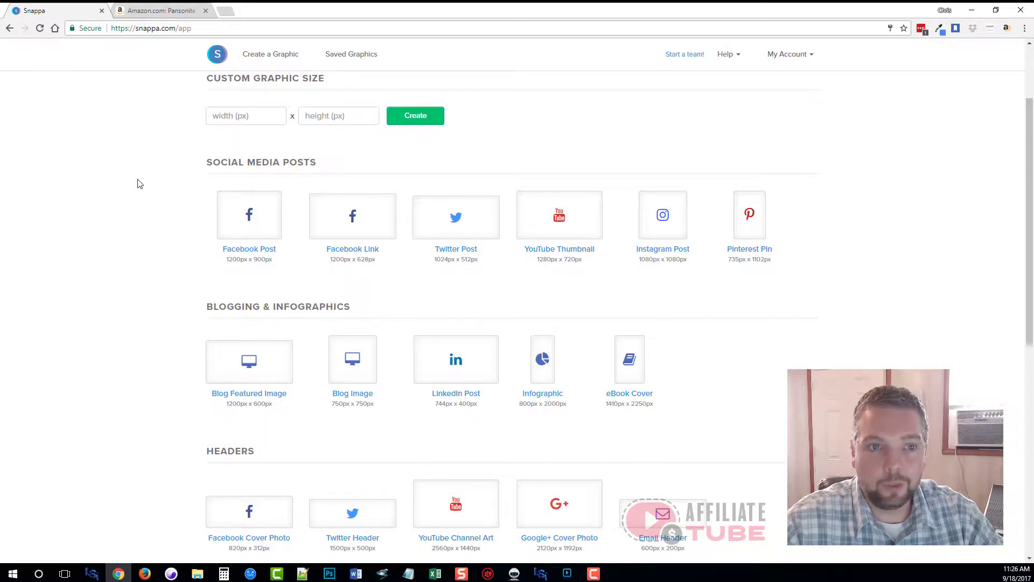
scroll(139, 183, "up", 1)
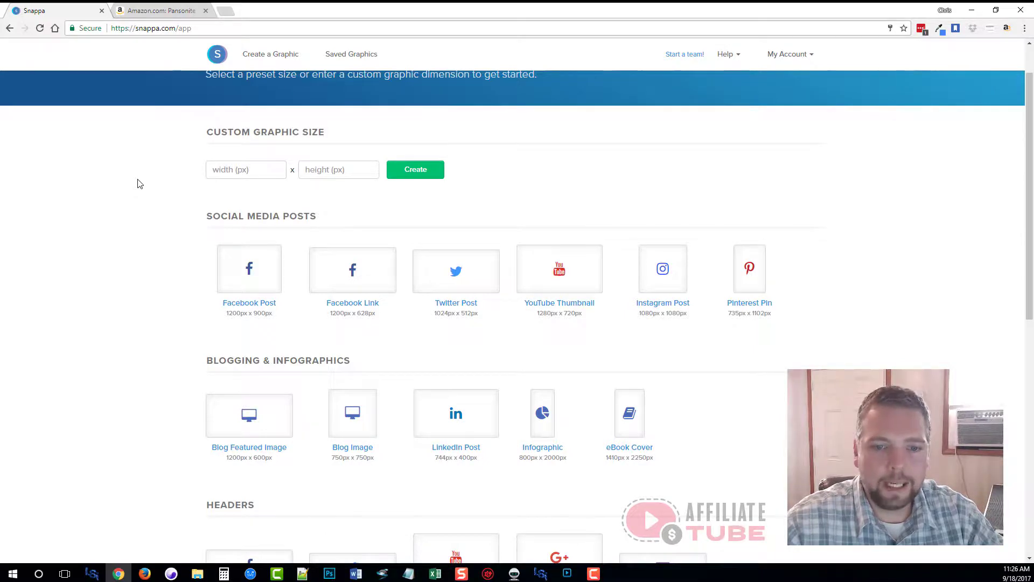
scroll(140, 201, "up", 1)
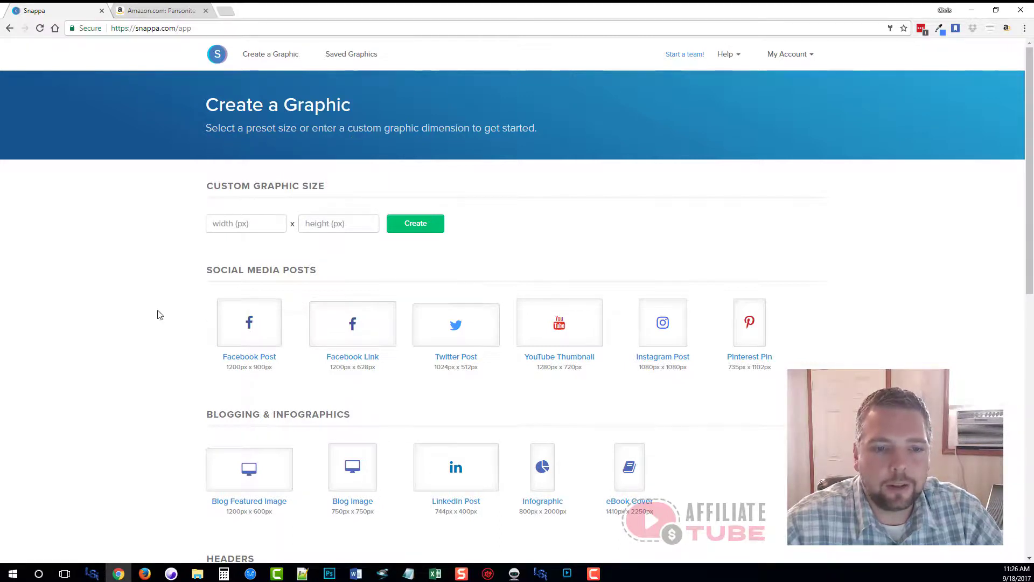
scroll(160, 316, "down", 1)
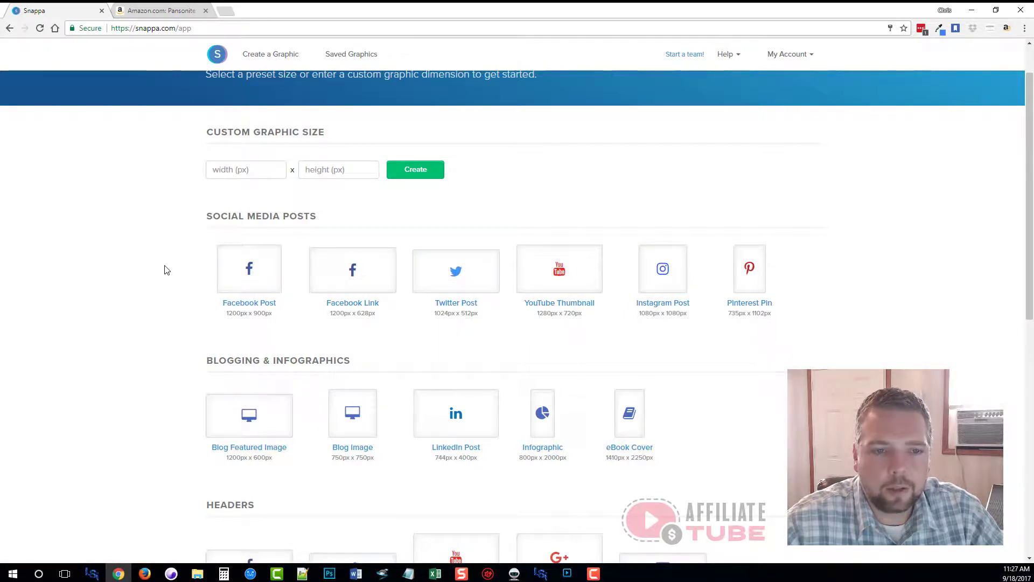
left_click(309, 169)
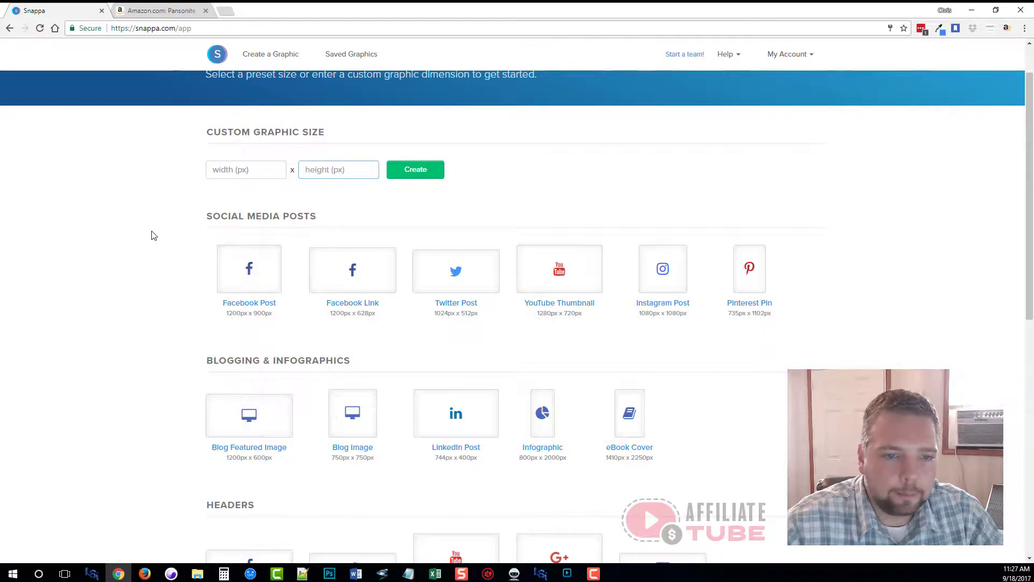
scroll(153, 233, "down", 1)
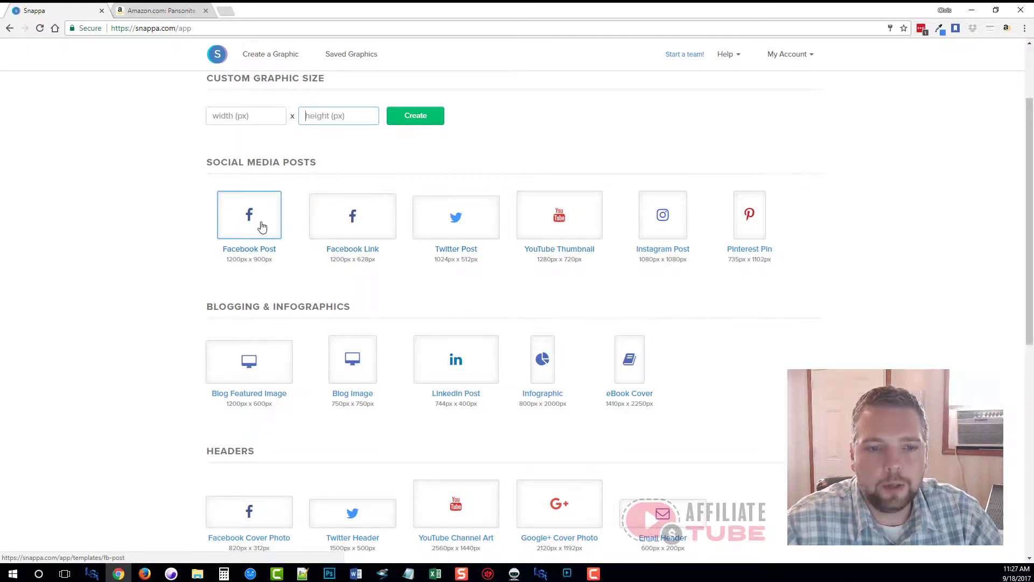
scroll(129, 345, "down", 1)
scroll(129, 345, "down", 1)
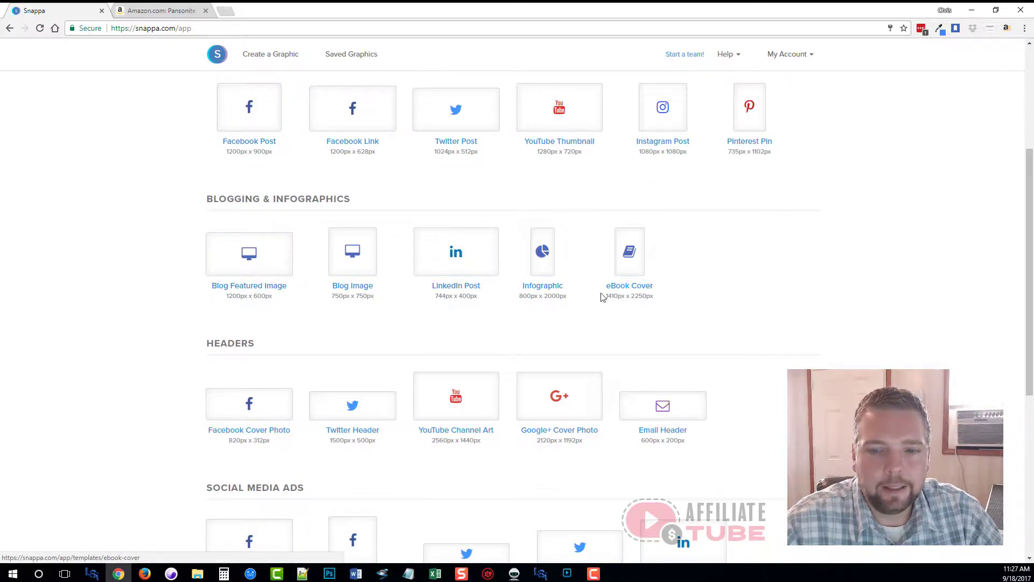
scroll(44, 293, "down", 3)
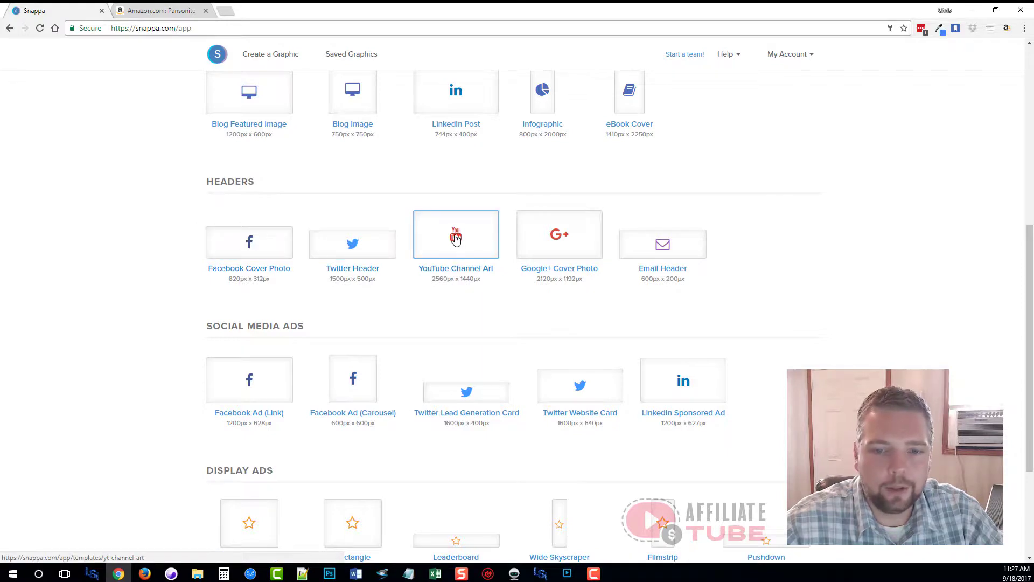
scroll(168, 322, "down", 2)
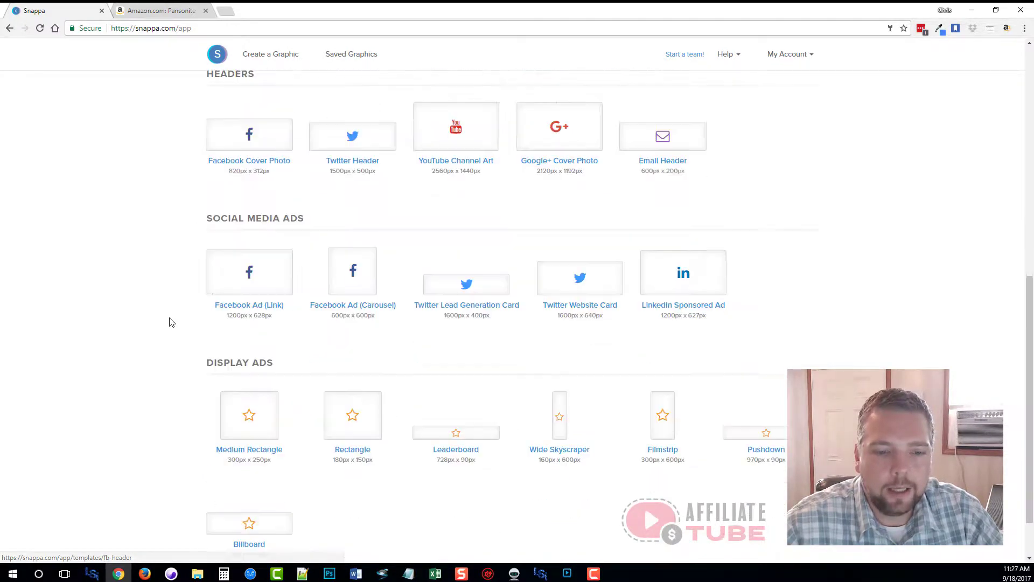
scroll(213, 328, "down", 1)
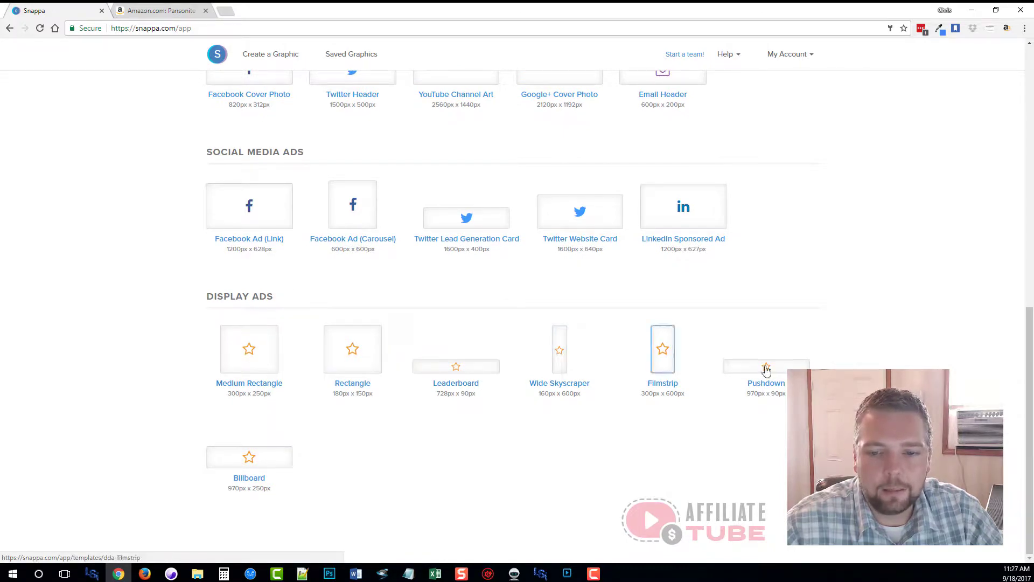
scroll(172, 375, "up", 8)
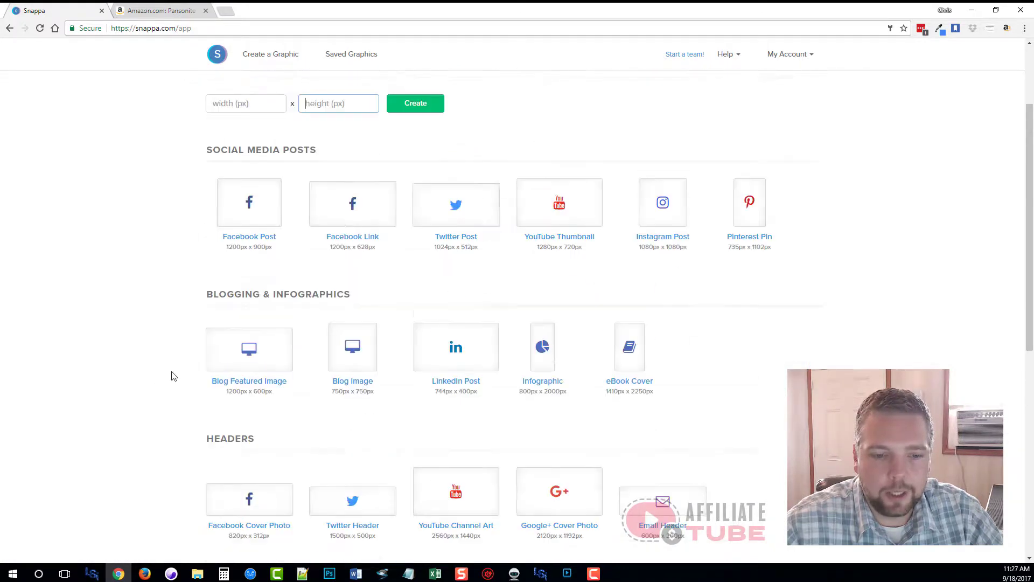
scroll(173, 366, "up", 2)
scroll(173, 362, "down", 1)
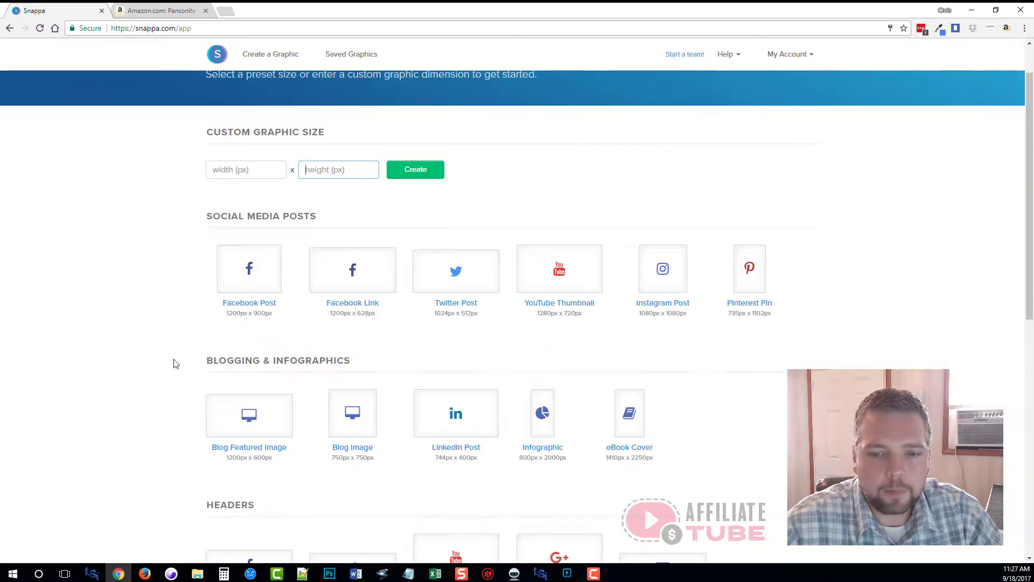
Start a 1280 x 720 YouTube Thumbnail graphic and browse its template gallery.
left_click(563, 271)
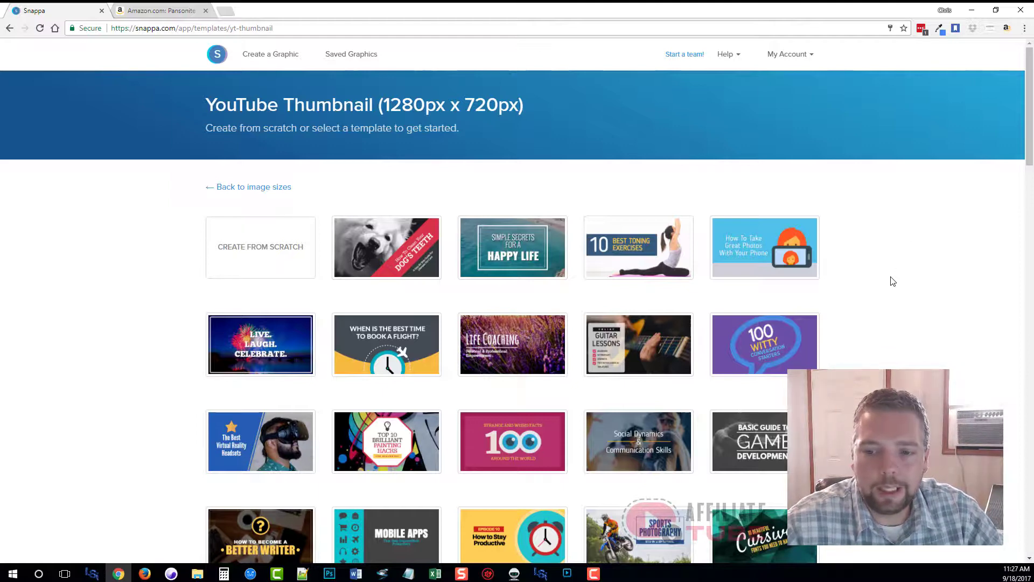
left_click_drag(1028, 85, 1014, 363)
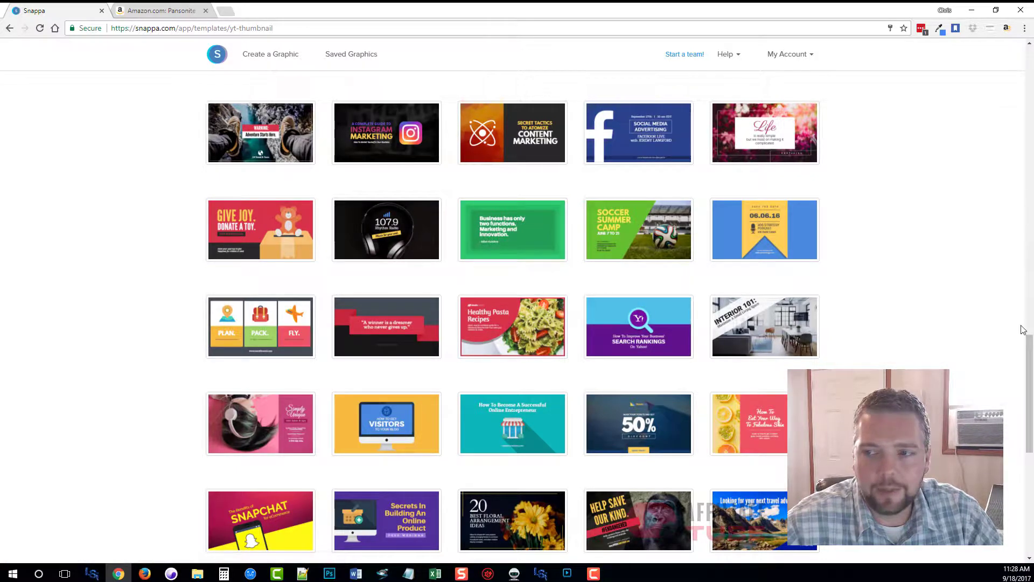
left_click_drag(1029, 352, 1029, 474)
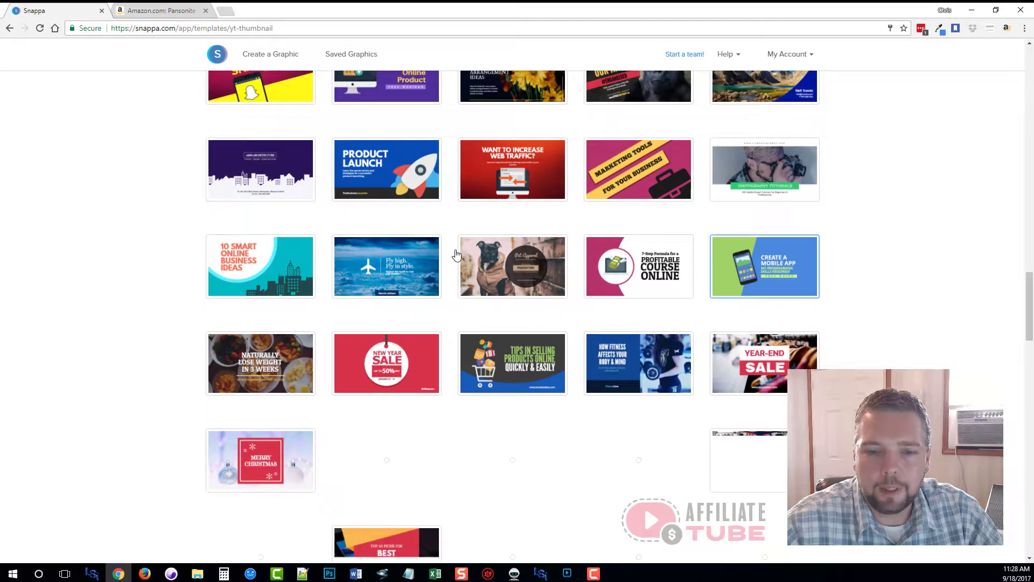
scroll(564, 362, "down", 5)
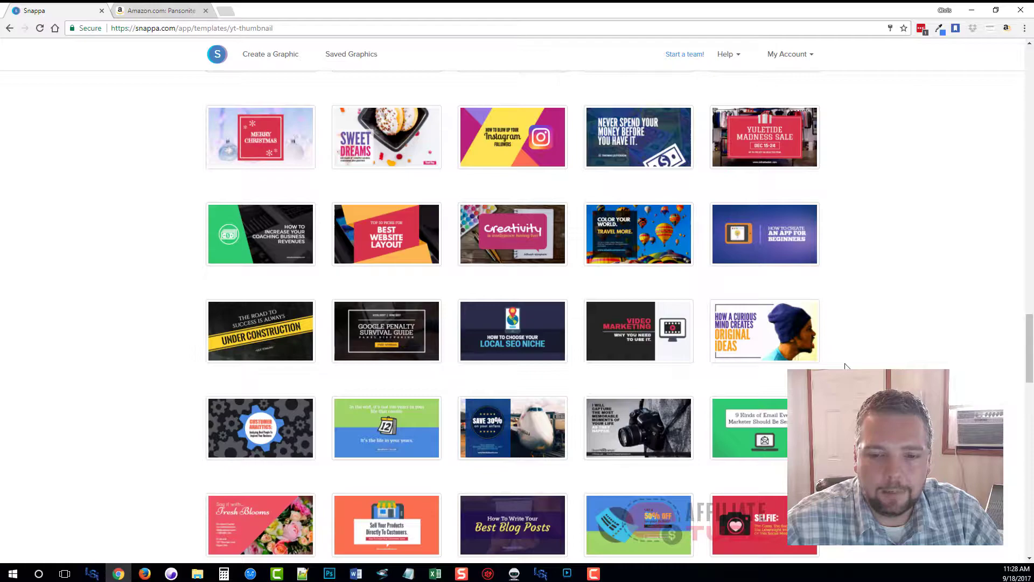
scroll(847, 365, "up", 15)
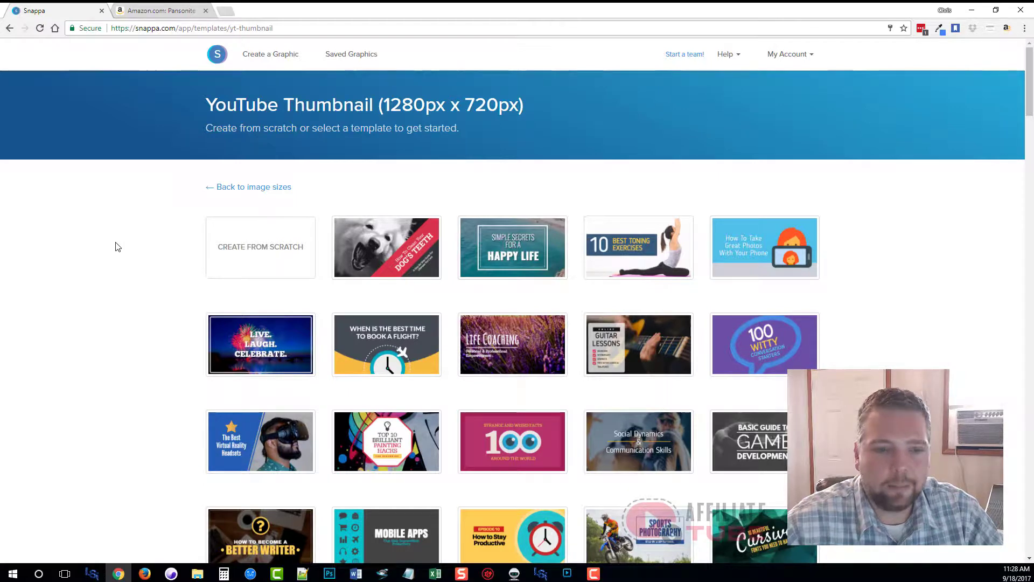
scroll(119, 307, "down", 3)
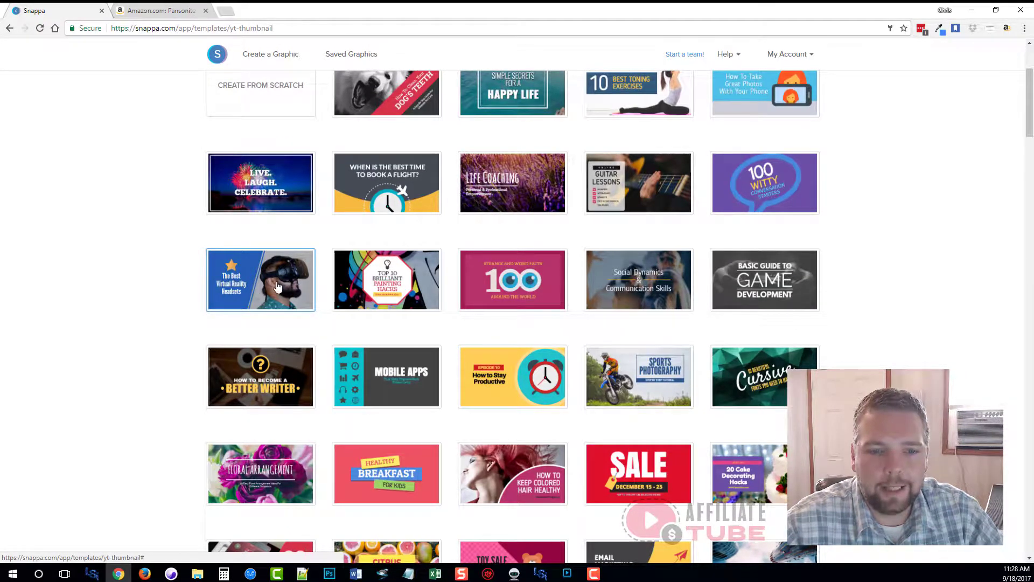
Open 'The Best Virtual Reality Headsets' template and remove its VR headset background photo.
left_click(250, 290)
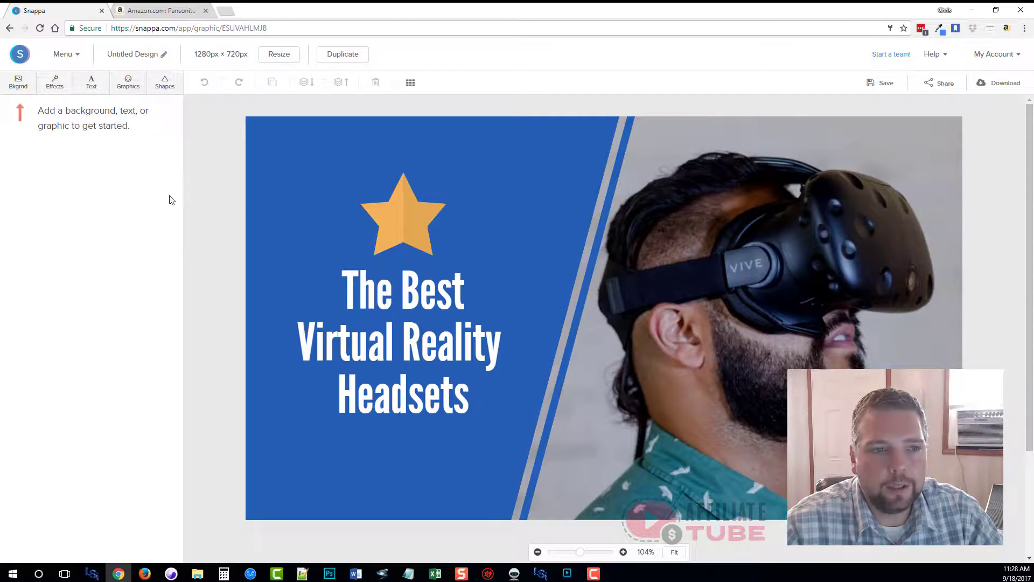
left_click(21, 86)
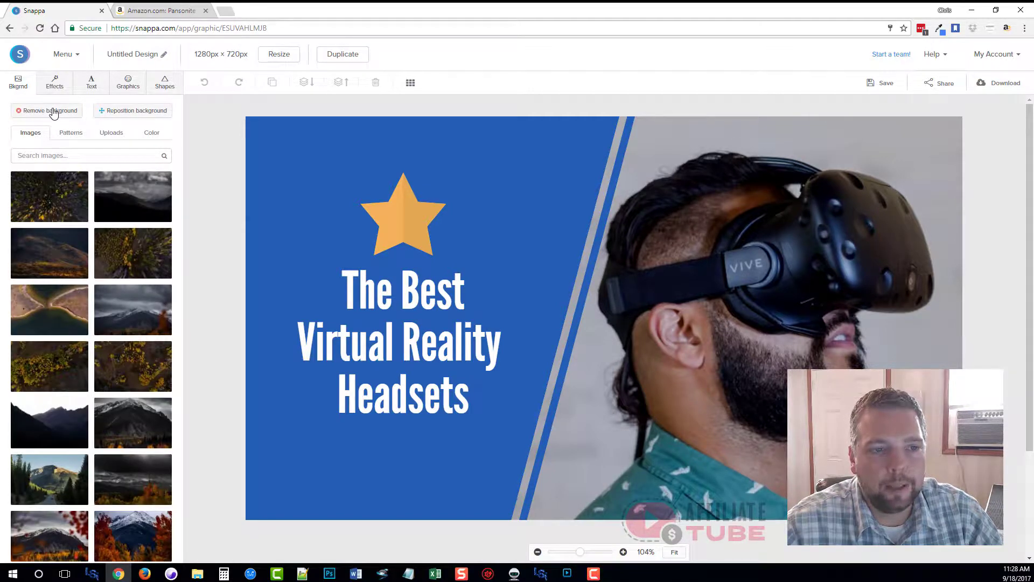
left_click(51, 111)
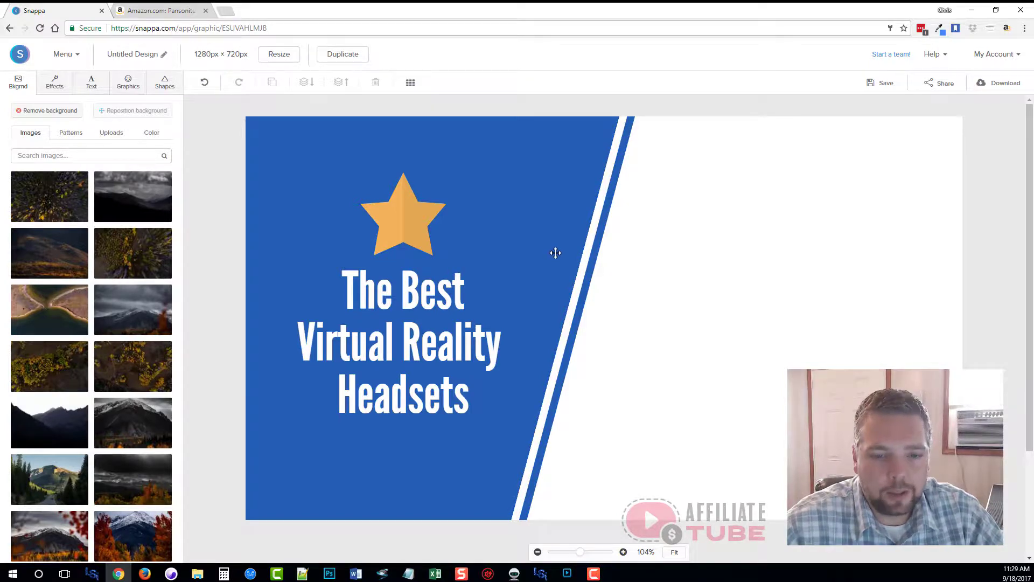
Move the star aside, raise the title, and enlarge the title text toward size 119.
left_click(381, 212)
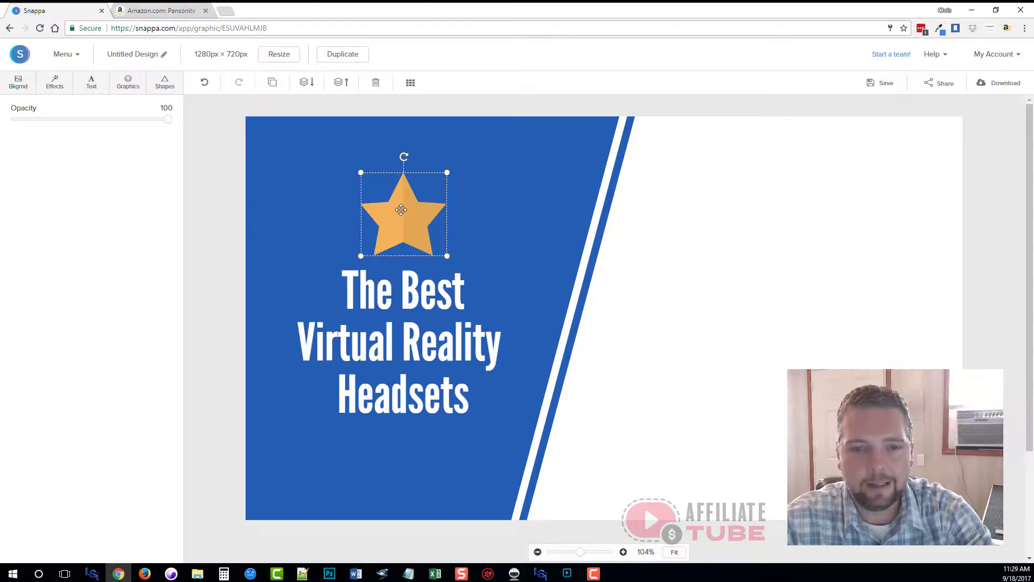
left_click_drag(401, 210, 698, 287)
left_click_drag(441, 293, 453, 173)
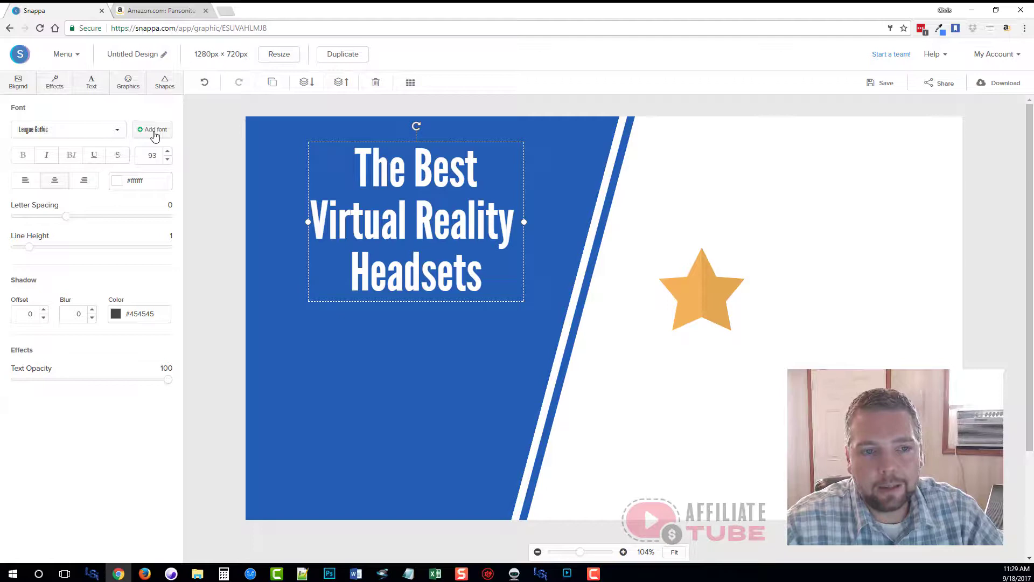
left_click(167, 153)
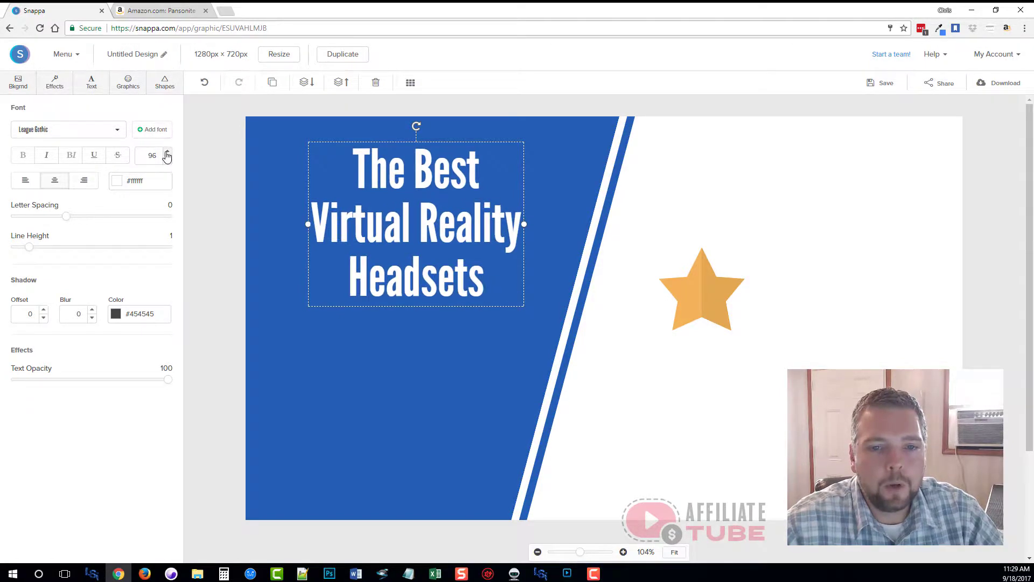
left_click(167, 153)
left_click(167, 153)
left_click(167, 153)
left_click(167, 153)
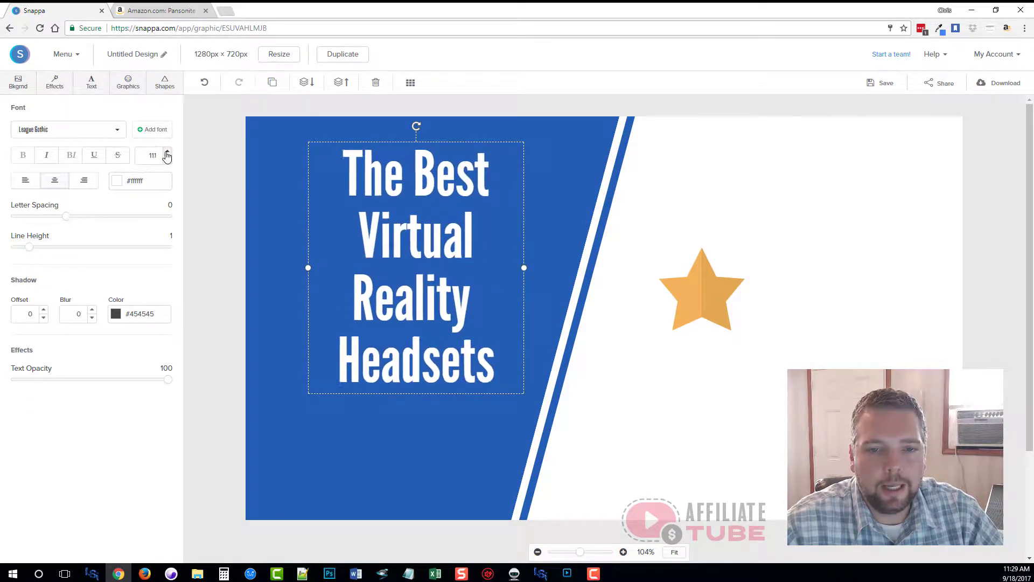
left_click(167, 152)
left_click(167, 153)
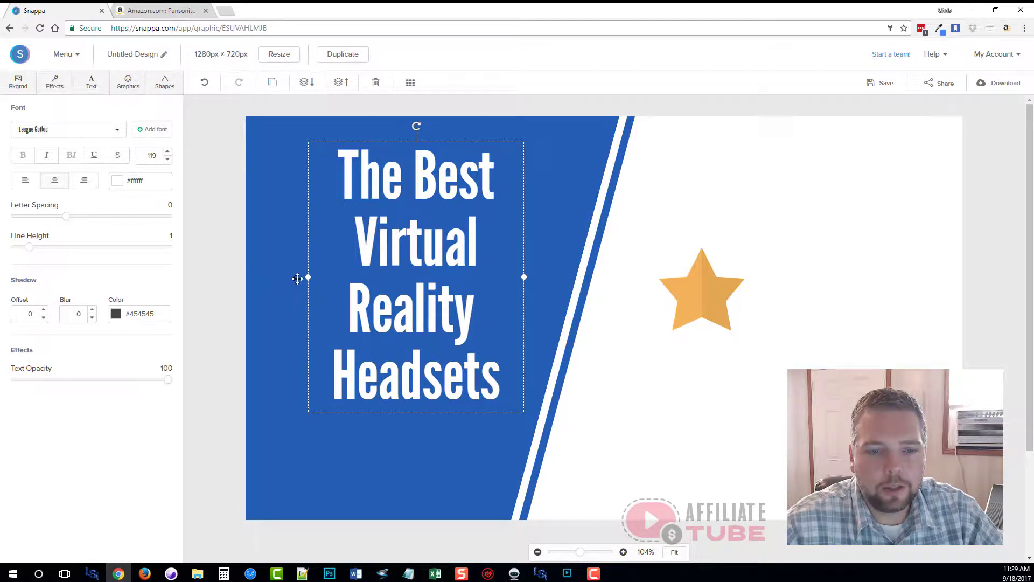
Wrap the title into three lines and place the star on the blue panel beneath it.
left_click_drag(306, 276, 253, 271)
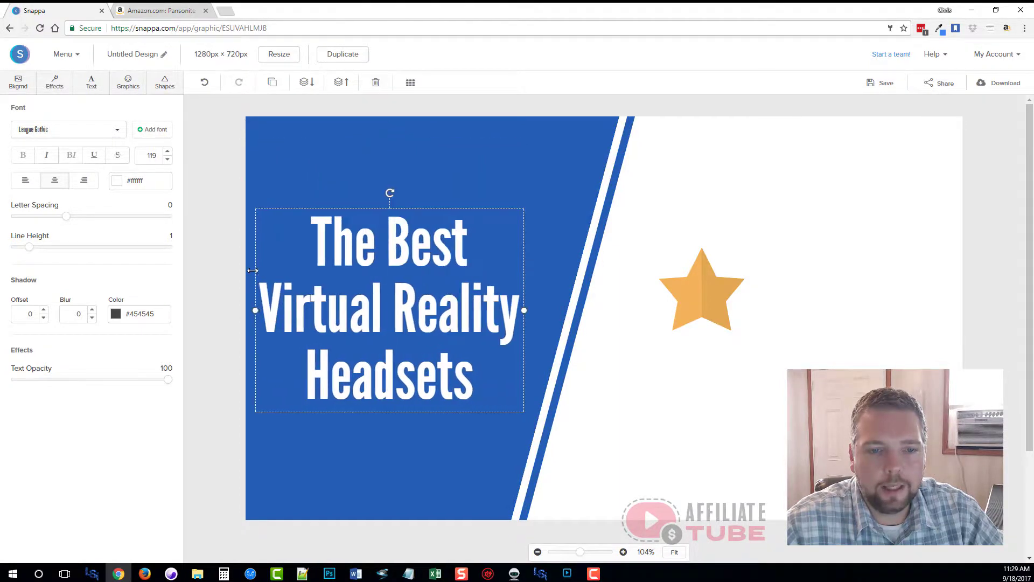
left_click_drag(525, 311, 593, 308)
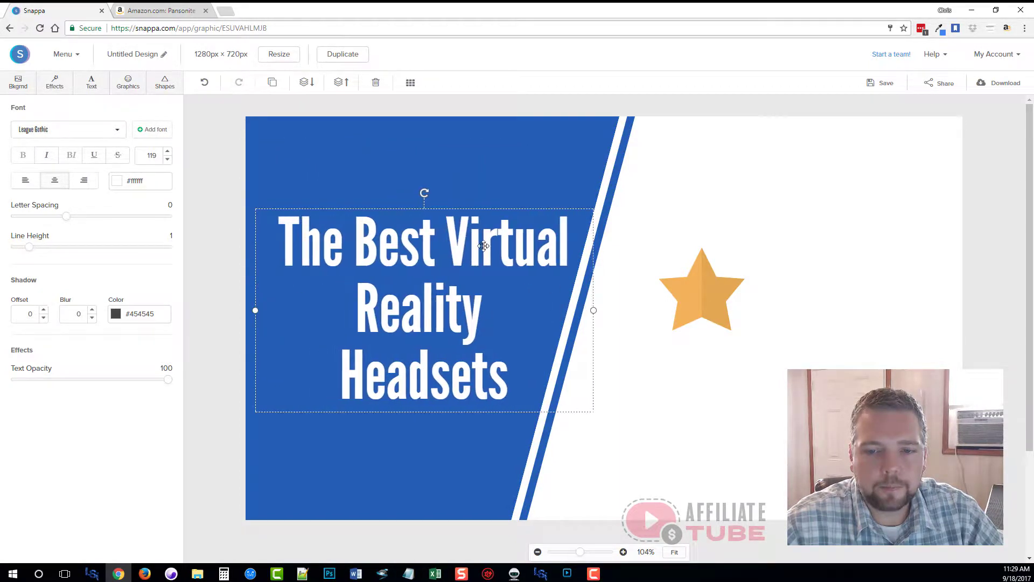
left_click_drag(481, 238, 480, 163)
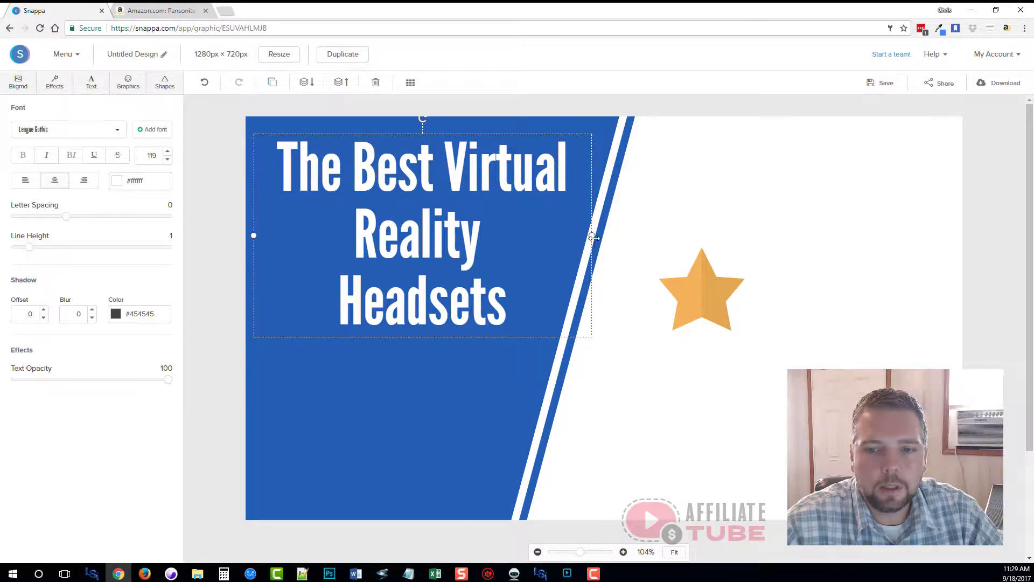
left_click_drag(593, 237, 538, 237)
left_click_drag(454, 241, 466, 239)
left_click_drag(691, 298, 408, 383)
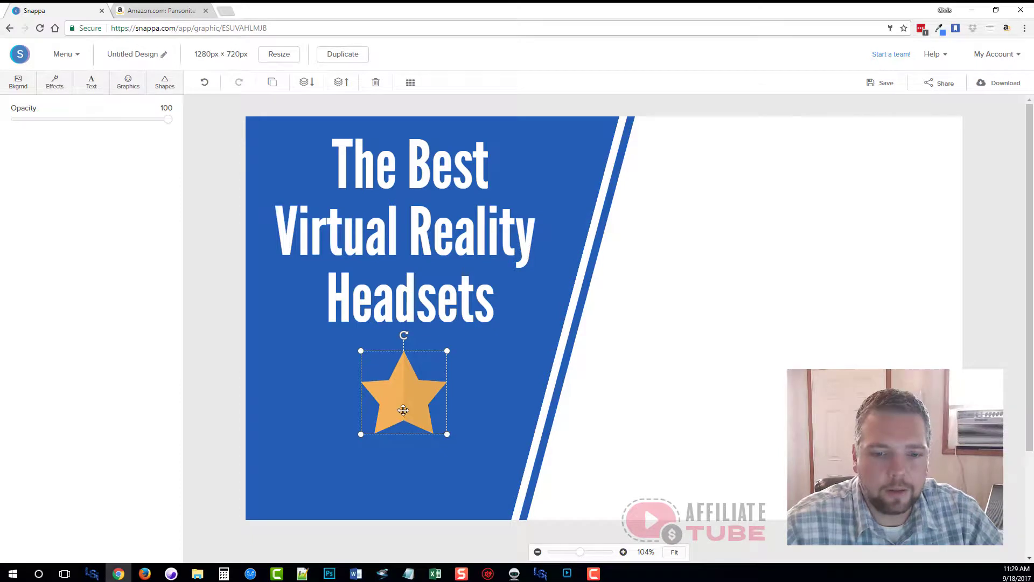
left_click_drag(404, 410, 406, 424)
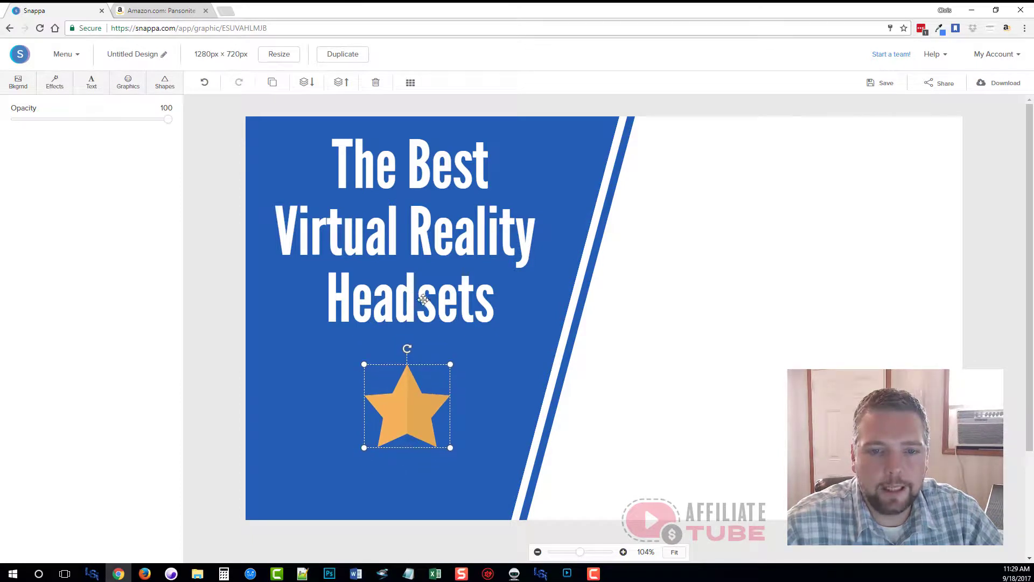
left_click_drag(423, 300, 421, 308)
Try the grey concrete and orange wall photos as background images.
left_click(660, 304)
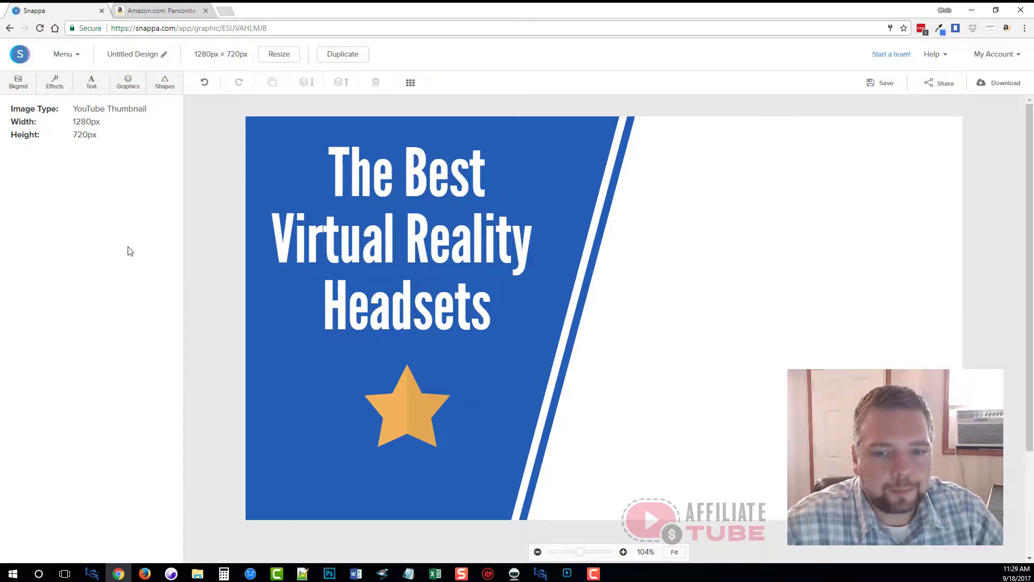
left_click(20, 90)
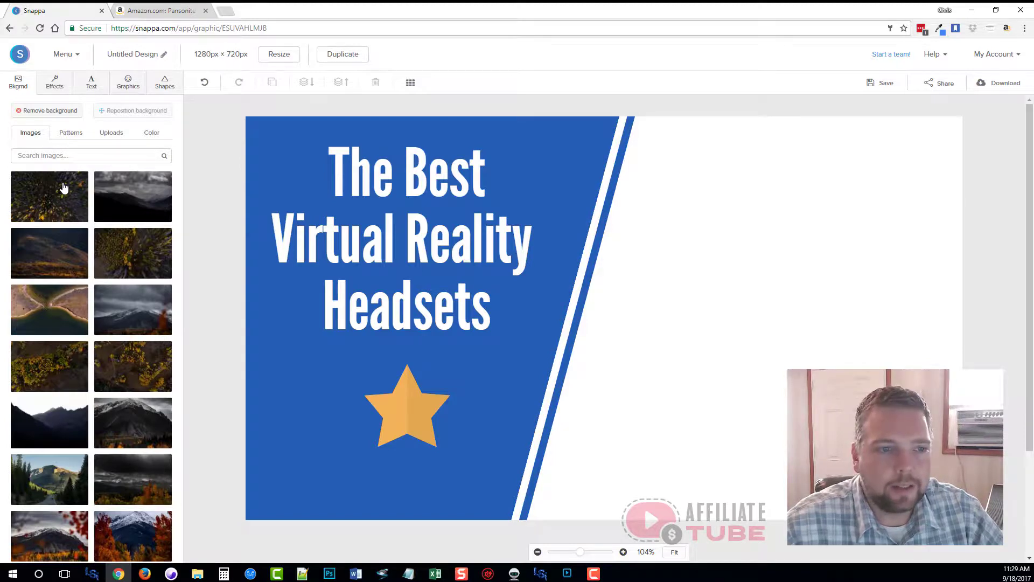
left_click(69, 157)
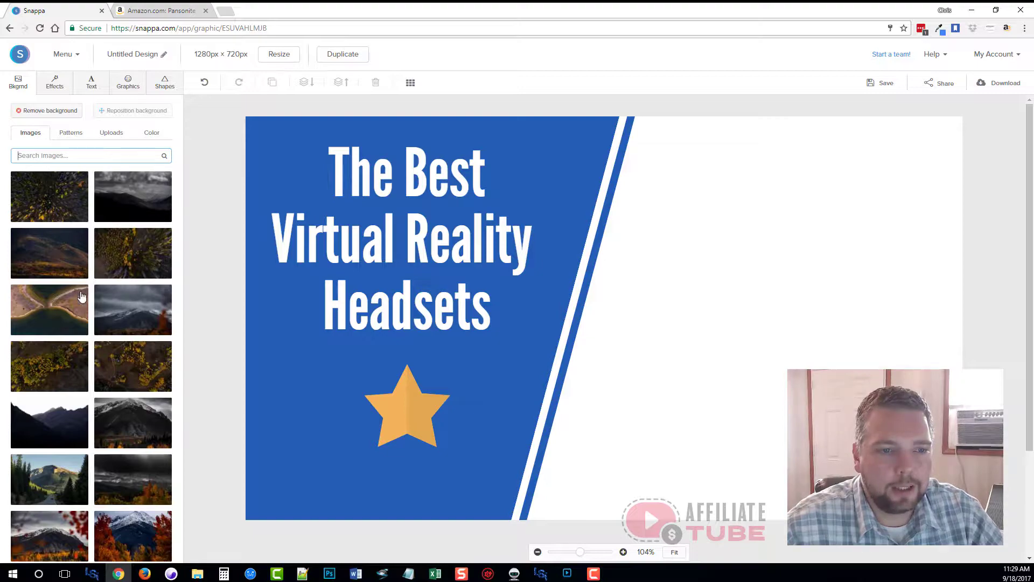
scroll(87, 357, "down", 10)
scroll(87, 357, "down", 15)
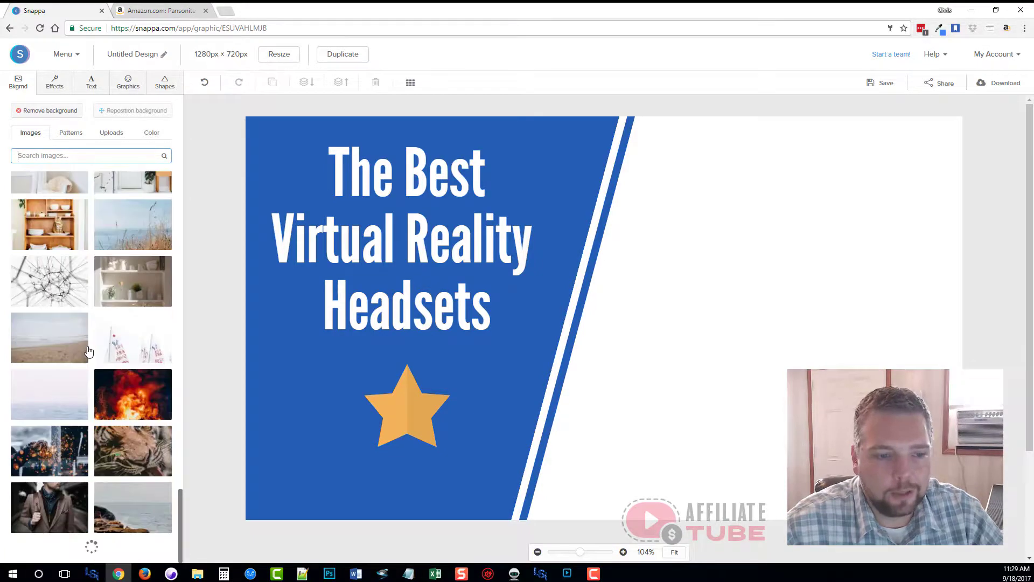
scroll(89, 350, "down", 10)
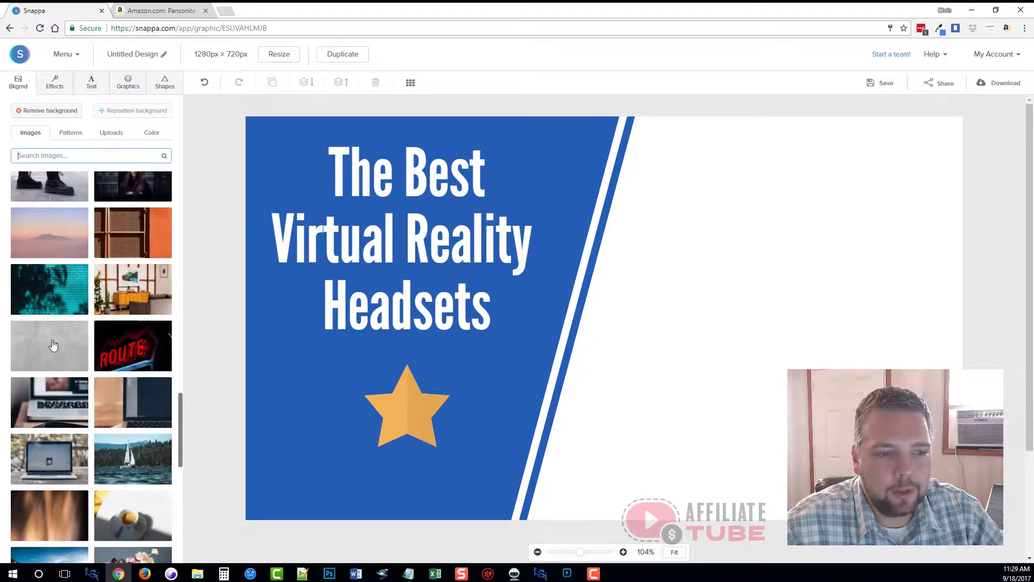
left_click(52, 346)
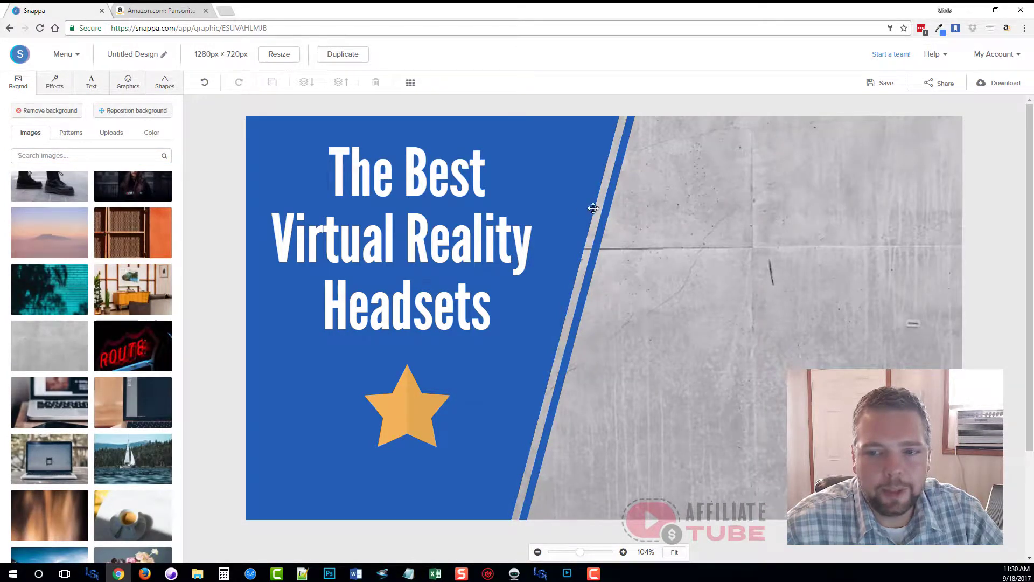
scroll(17, 374, "down", 4)
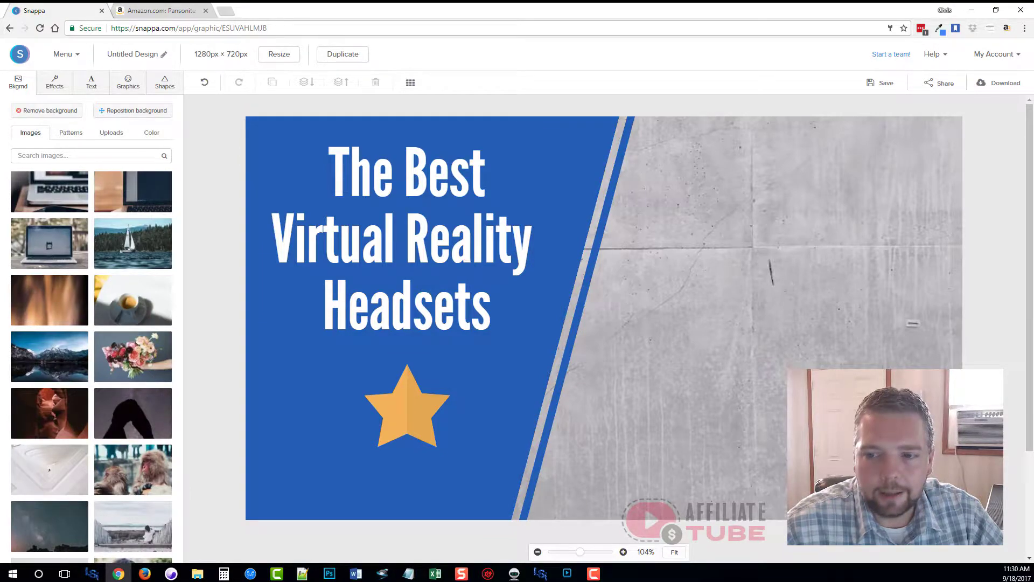
scroll(675, 354, "down", 3)
scroll(490, 345, "up", 3)
scroll(93, 353, "down", 10)
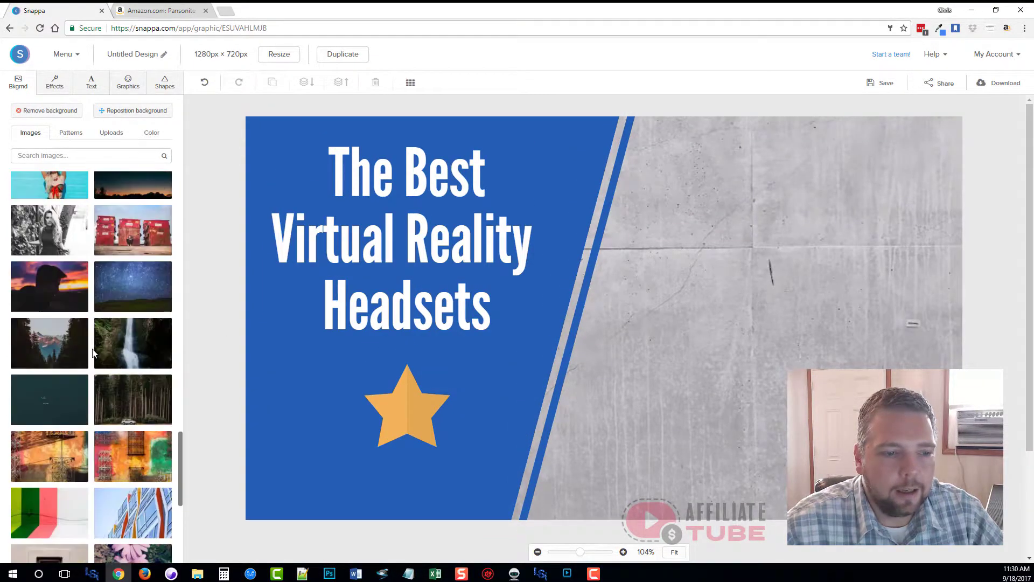
scroll(92, 353, "down", 2)
left_click(52, 350)
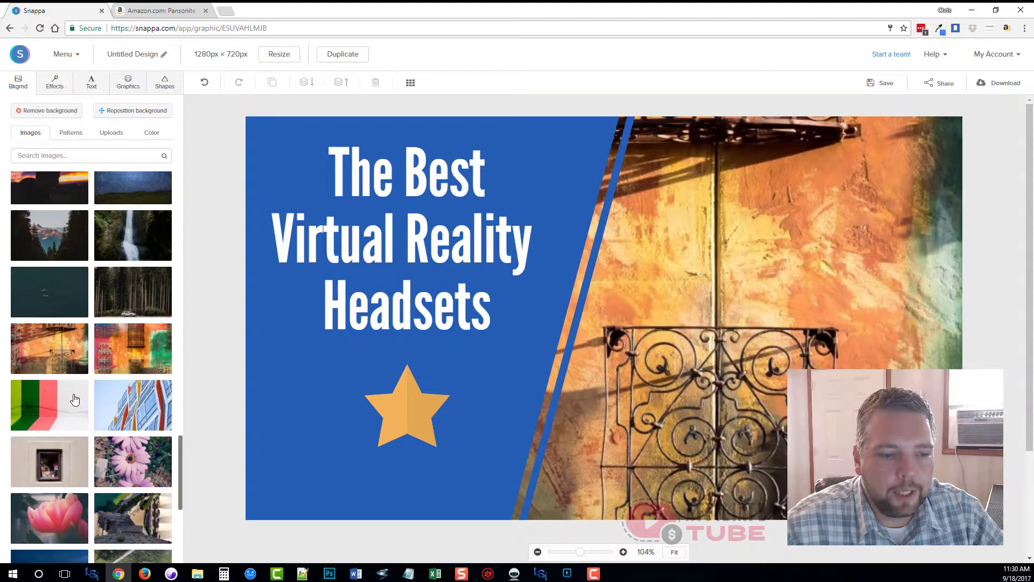
scroll(84, 387, "down", 10)
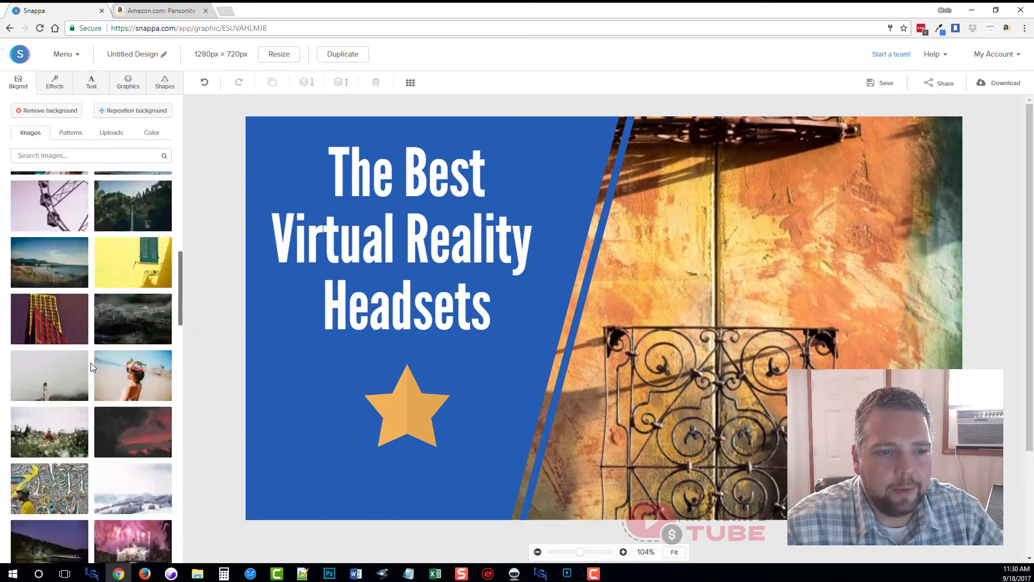
scroll(91, 367, "up", 15)
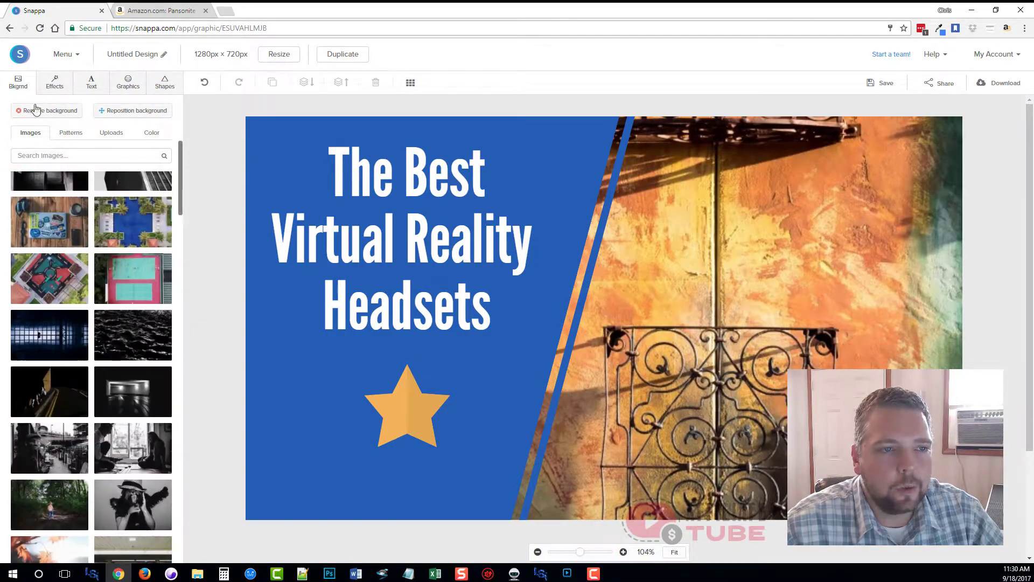
Remove the background image to keep it plain white, and show the uploaded background images.
left_click(34, 111)
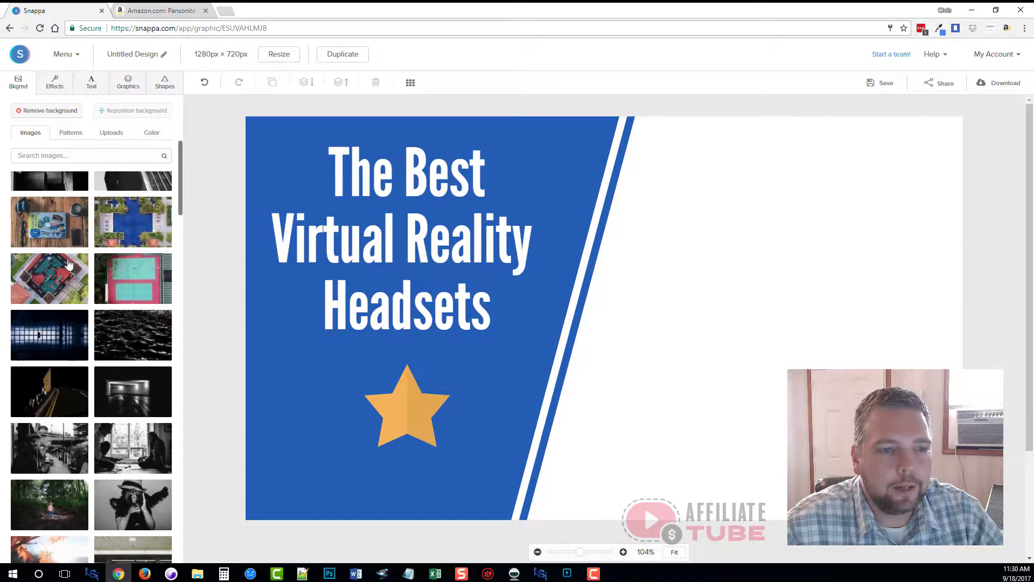
left_click(71, 136)
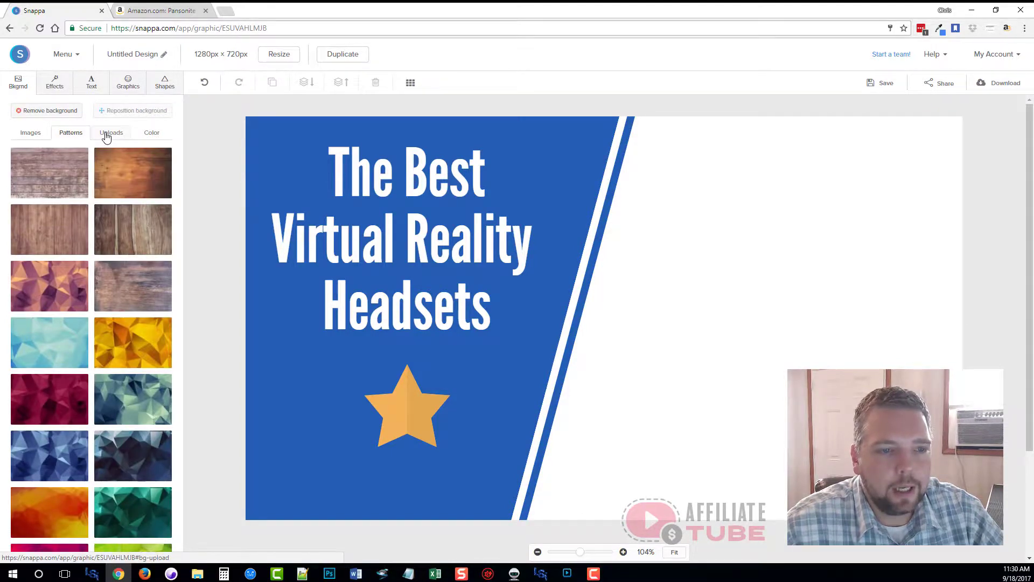
left_click(106, 135)
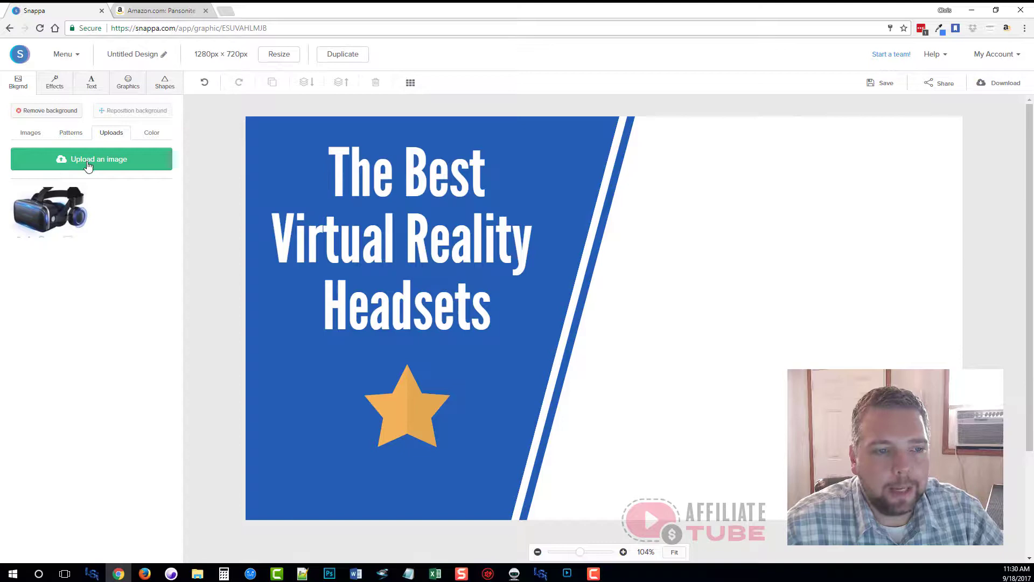
mouse_move(41, 214)
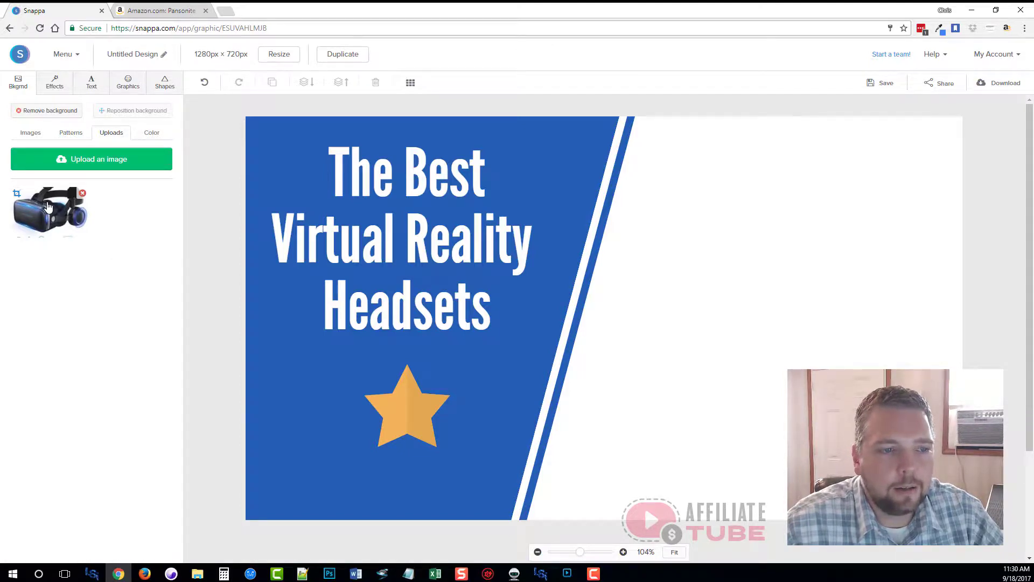
left_click(163, 11)
mouse_move(224, 315)
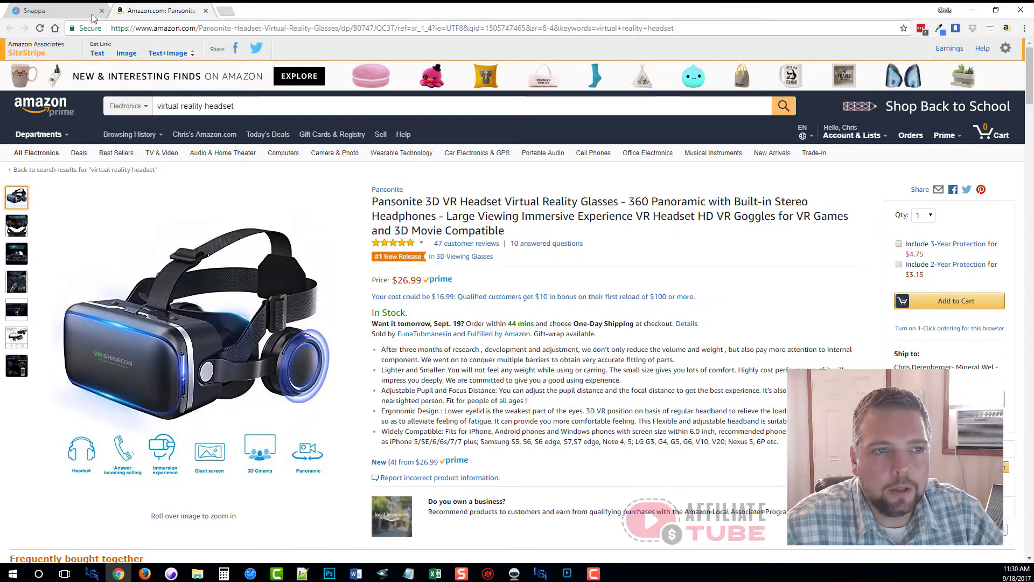
key("ctrl+shift+Tab")
left_click_drag(373, 295, 90, 109)
mouse_move(48, 212)
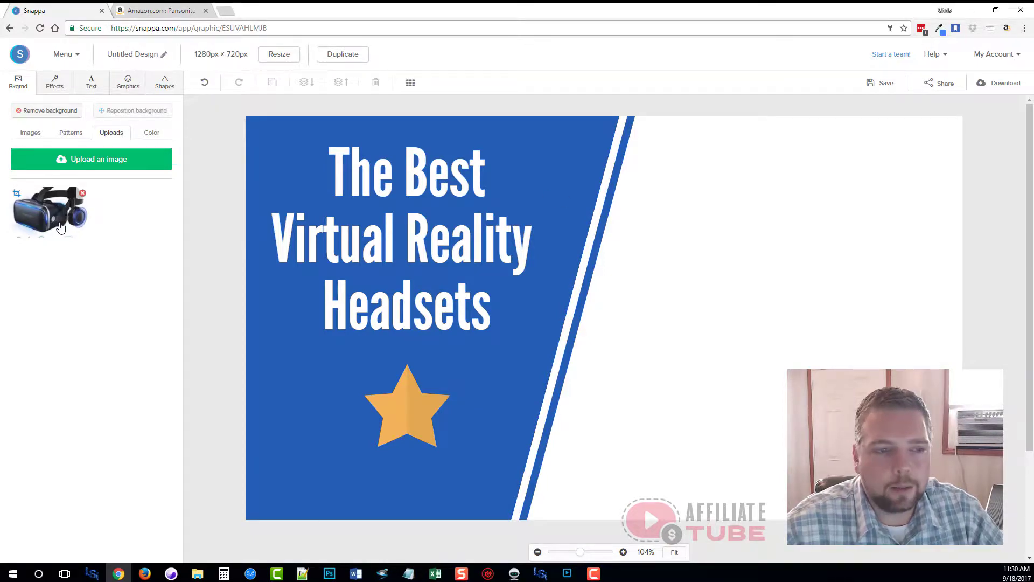
Set the uploaded VR headset photo as the background, then delete it from uploads.
left_click(59, 217)
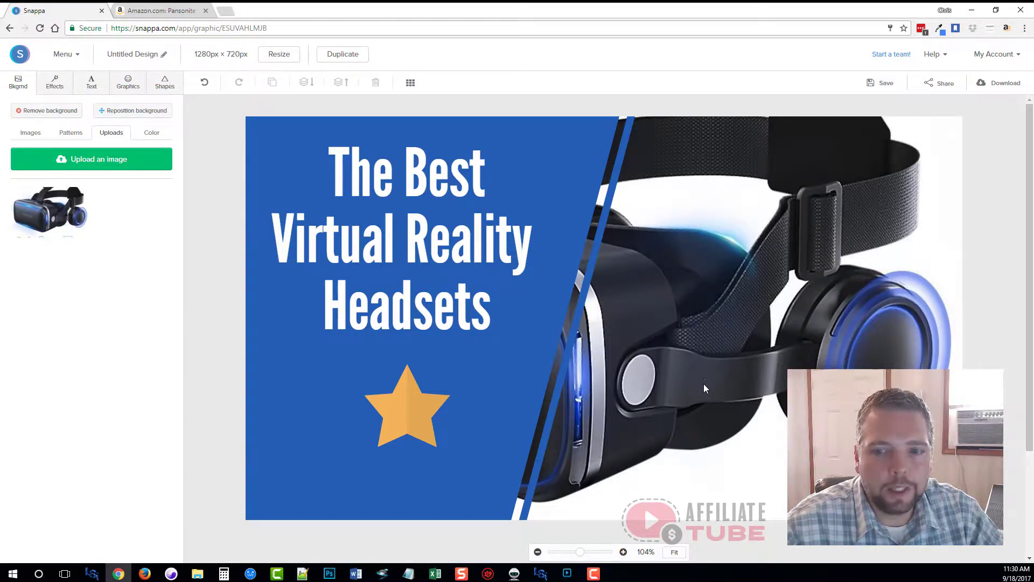
mouse_move(82, 197)
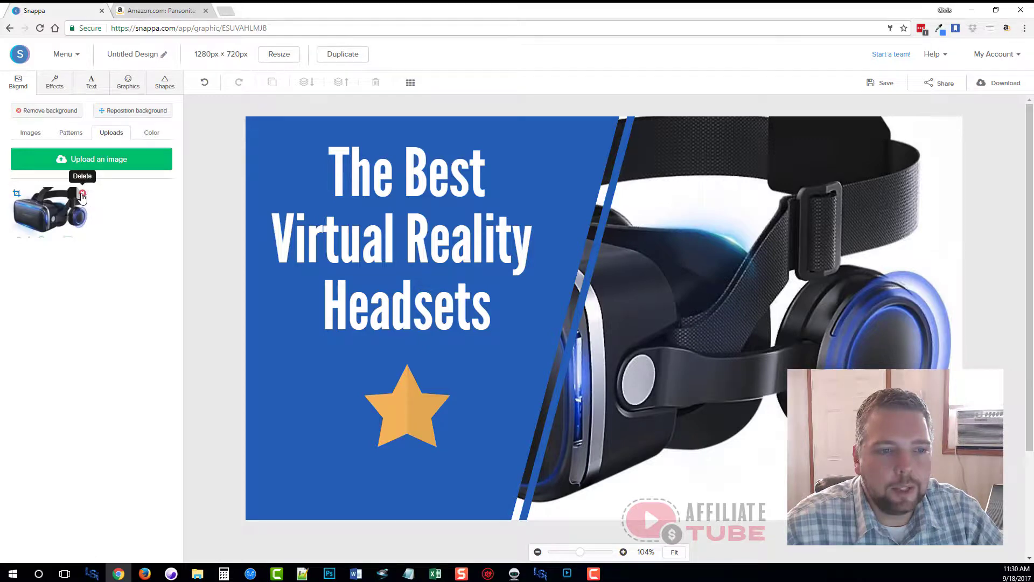
left_click(82, 195)
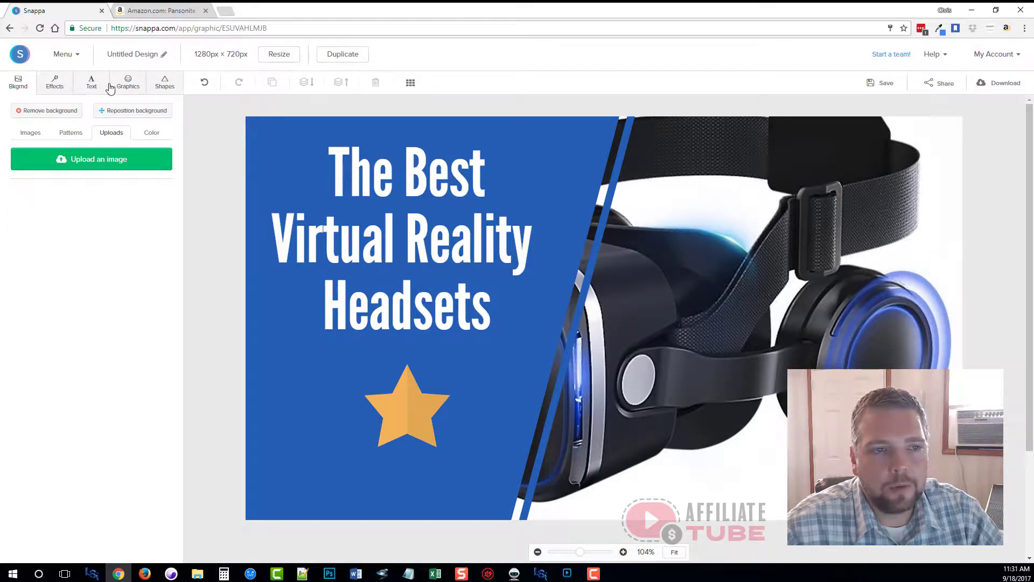
Upload the Virtual Headset image from the Test folder into Graphics uploads.
left_click(128, 87)
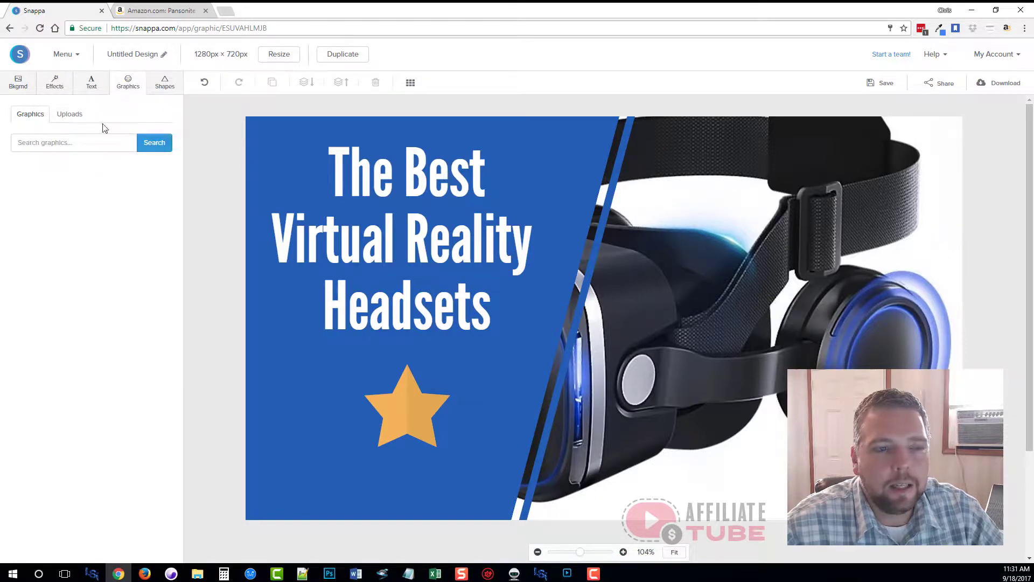
left_click(70, 118)
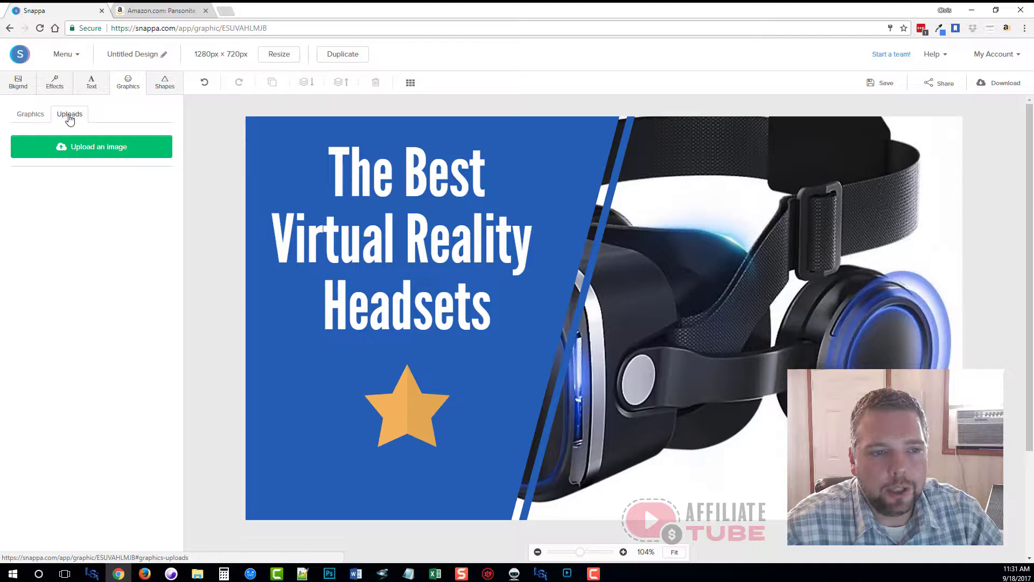
left_click(85, 150)
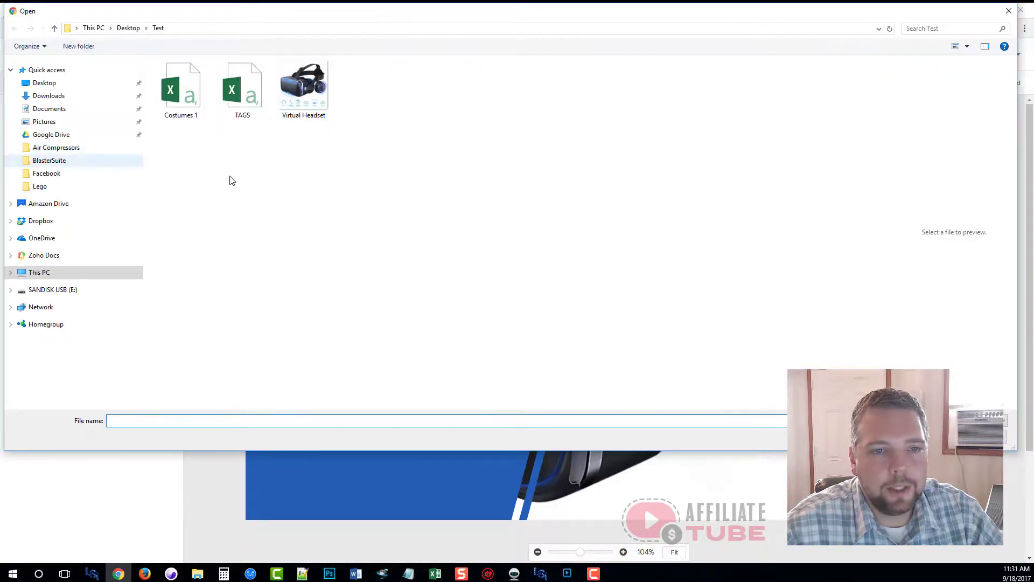
left_click(310, 95)
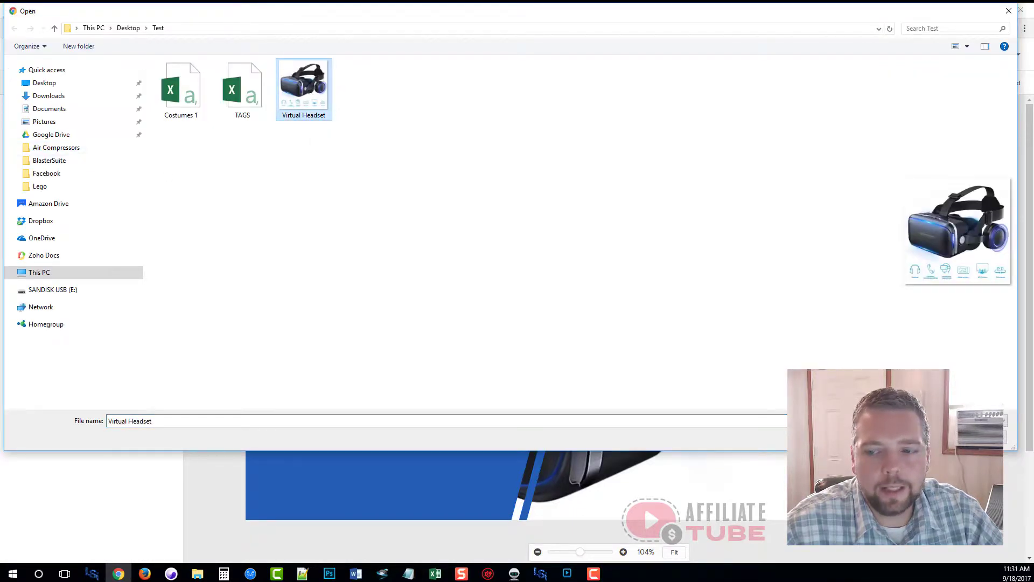
key("Return")
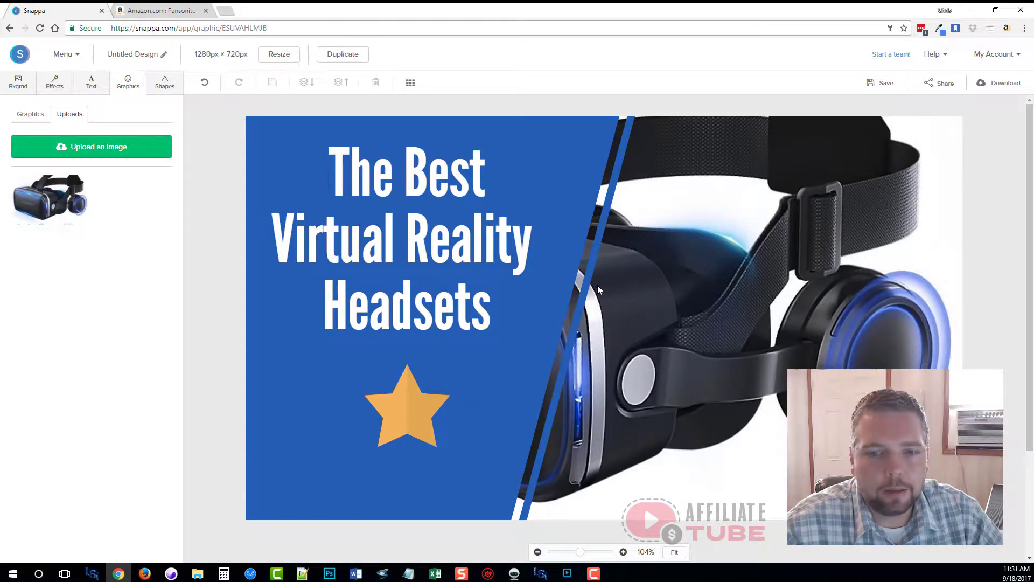
Remove the headset background and place the uploaded headset graphic on the thumbnail's right side.
left_click(18, 85)
left_click(25, 113)
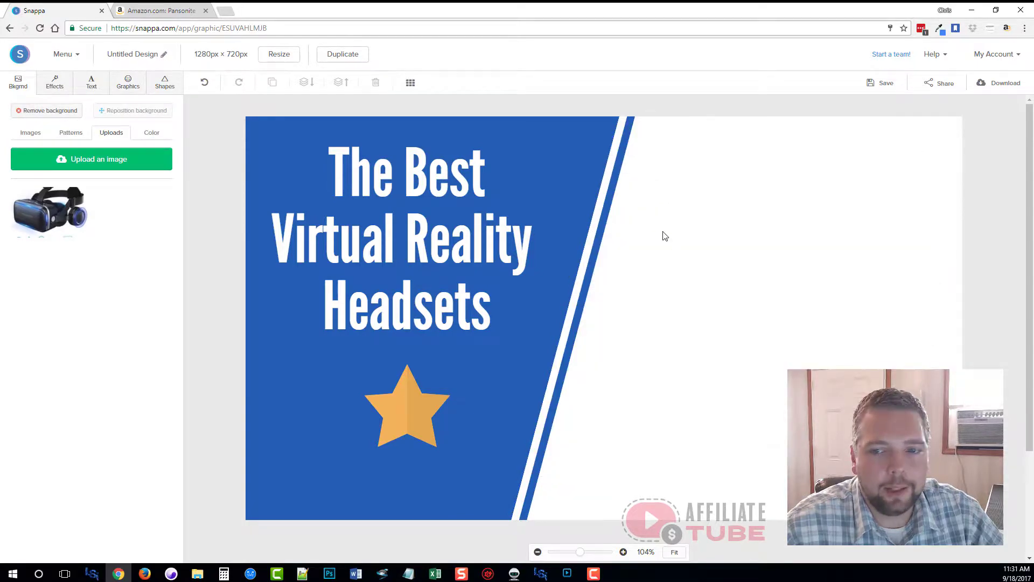
left_click(130, 86)
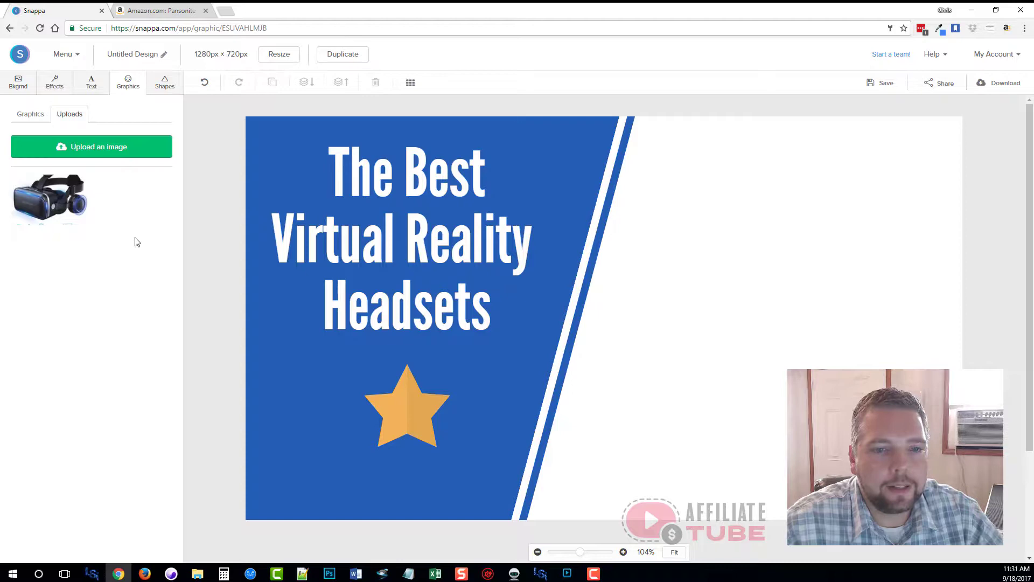
left_click(46, 200)
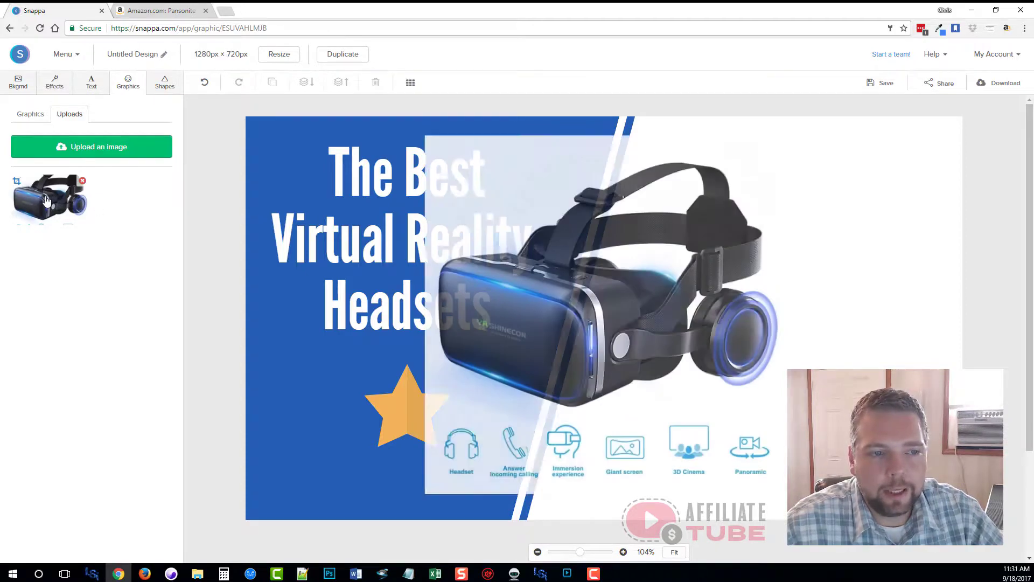
left_click_drag(552, 317, 716, 326)
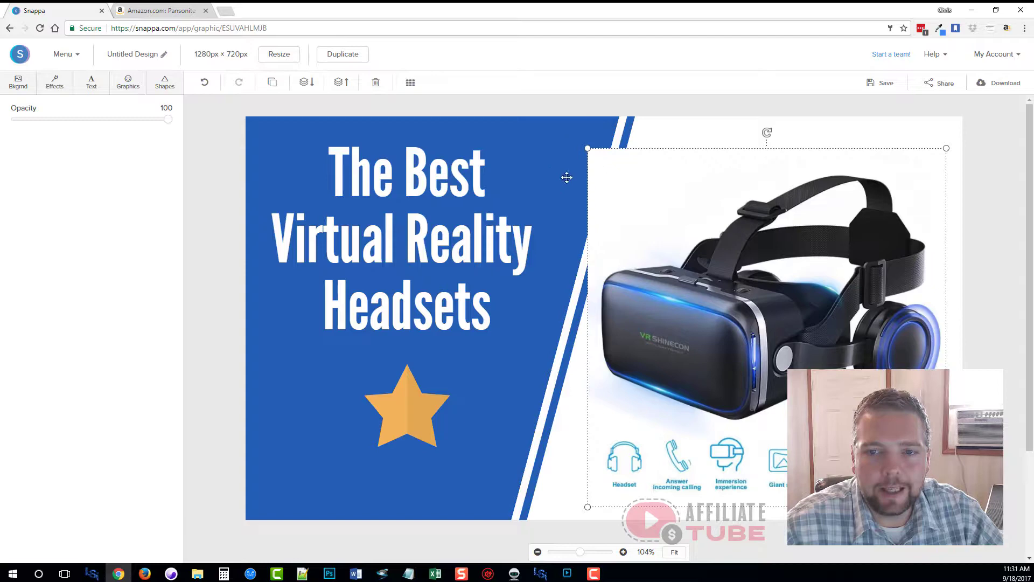
left_click_drag(654, 183, 597, 195)
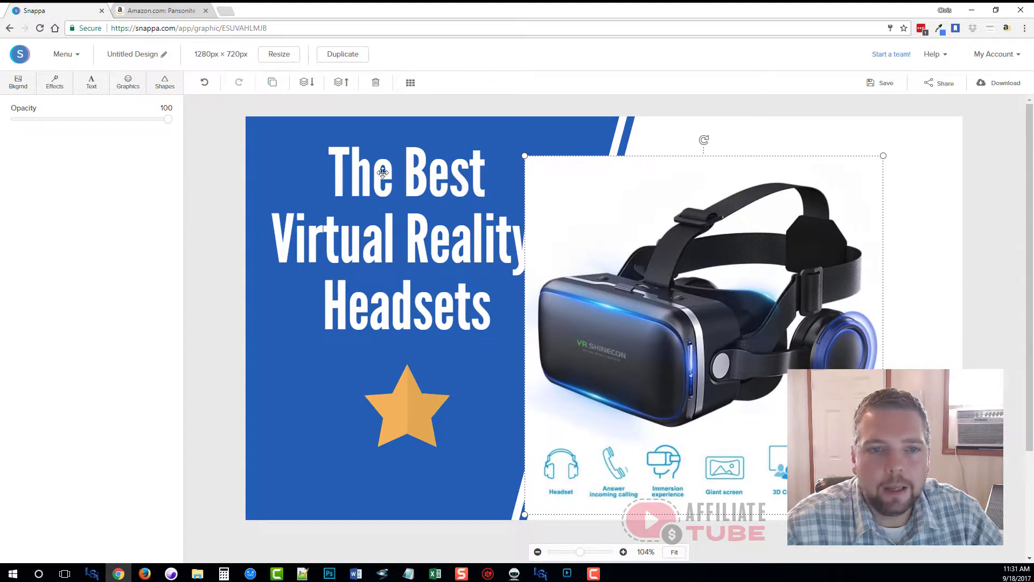
Send the headset photo back two layers behind the blue stripes and adjust its position.
left_click(306, 86)
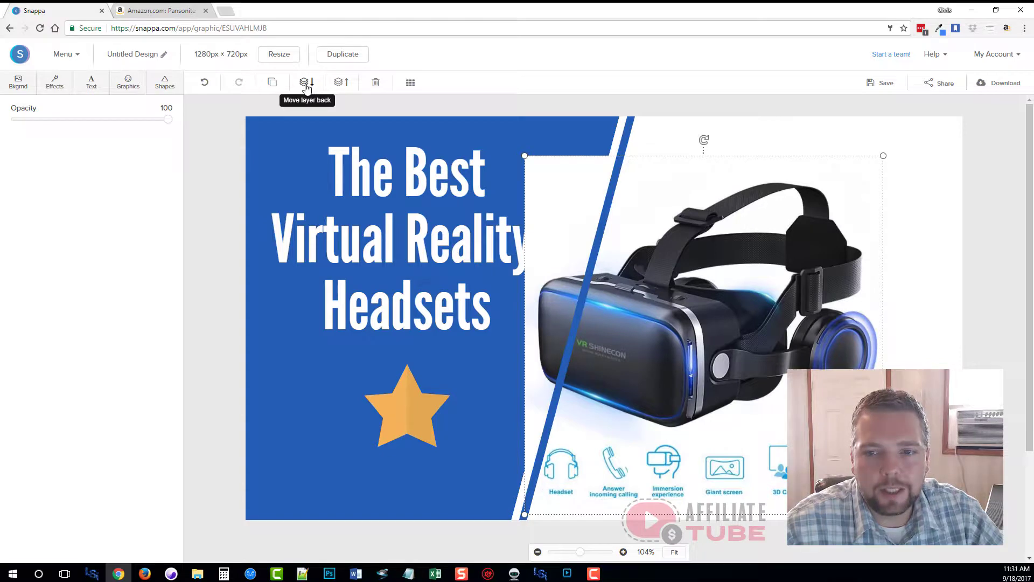
left_click(306, 86)
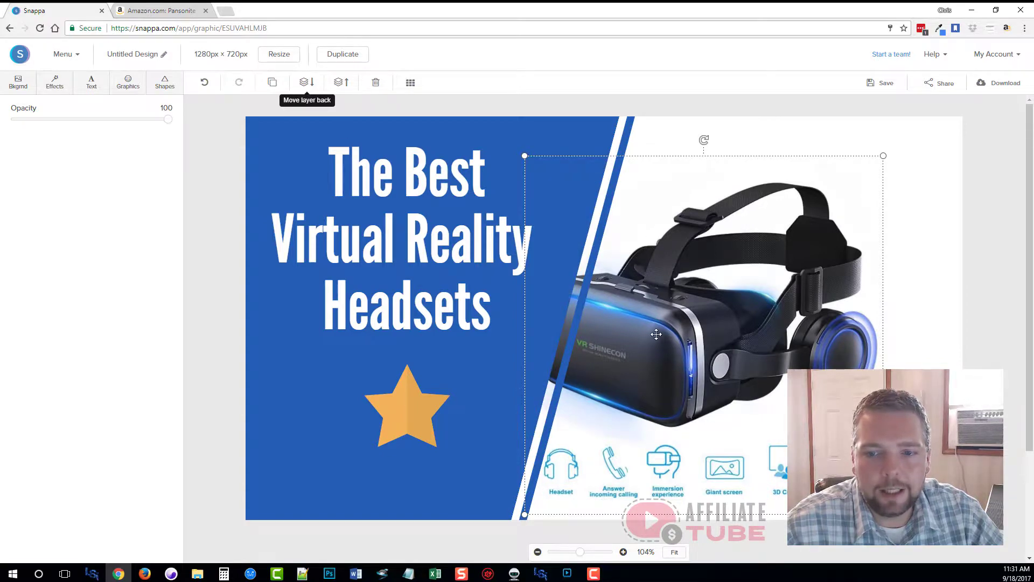
left_click_drag(656, 335, 719, 321)
left_click(203, 307)
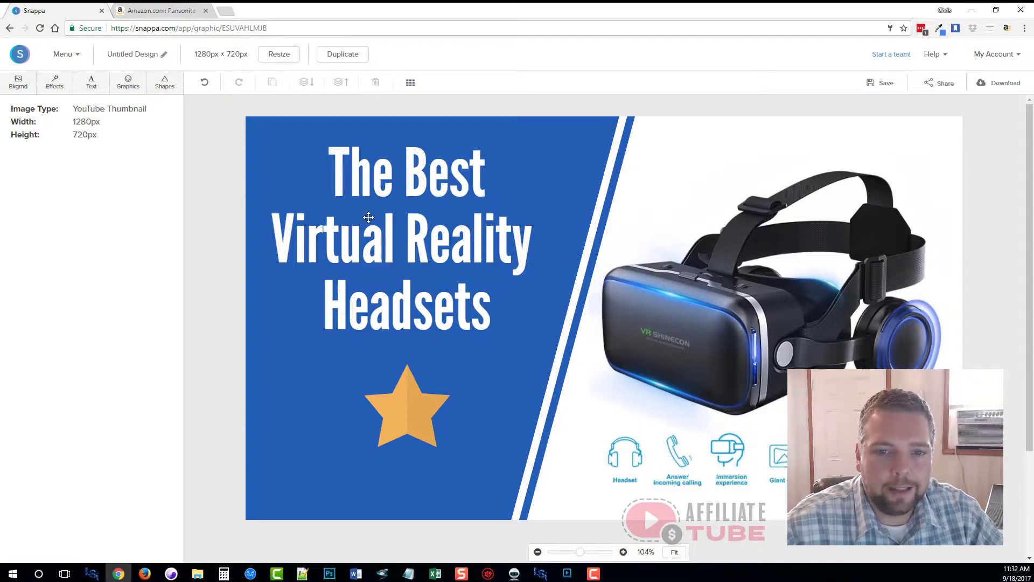
Enlarge the headset photo from its top-left corner and nudge it right and down.
left_click(784, 299)
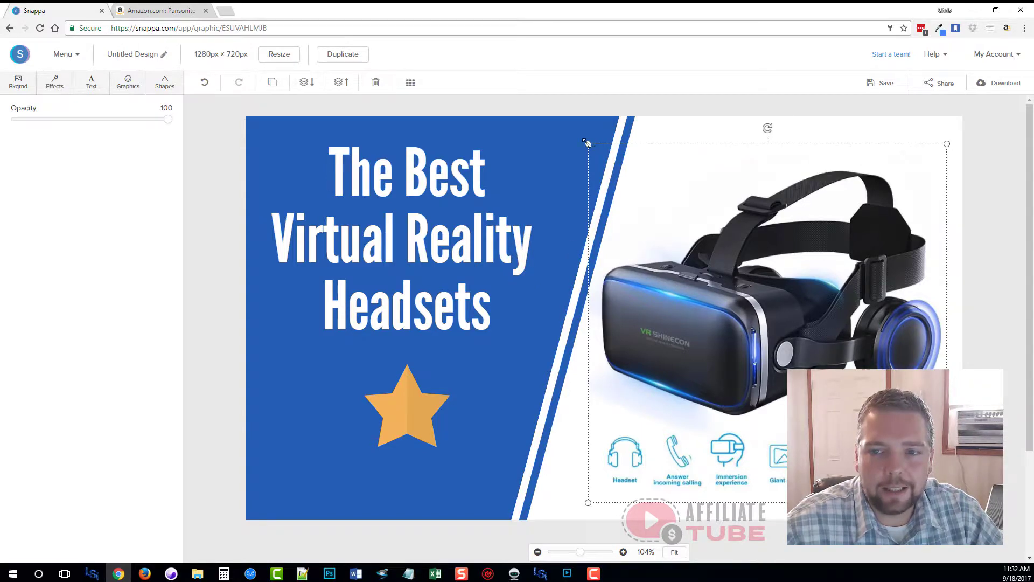
left_click_drag(587, 143, 514, 101)
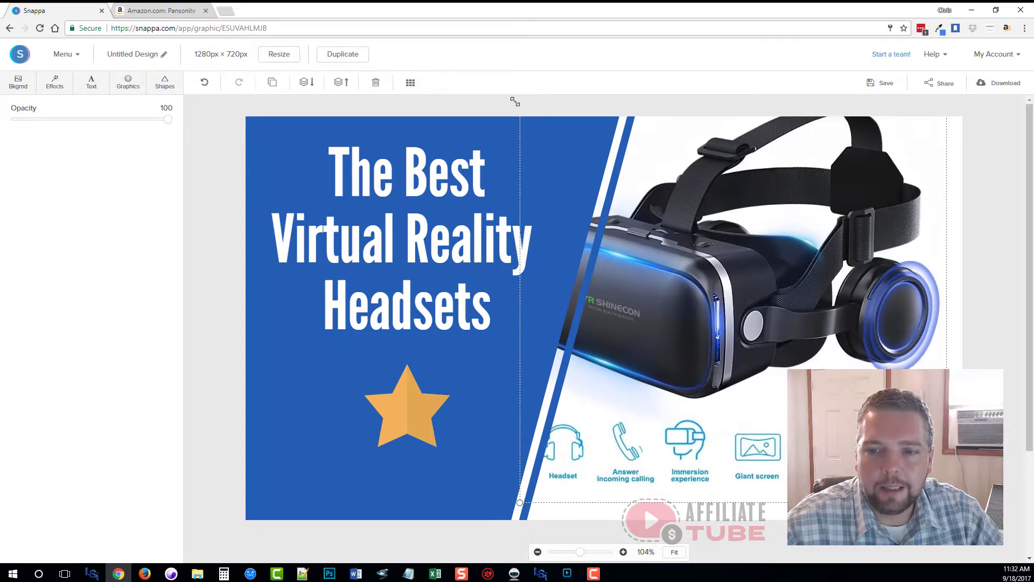
left_click_drag(727, 260, 744, 281)
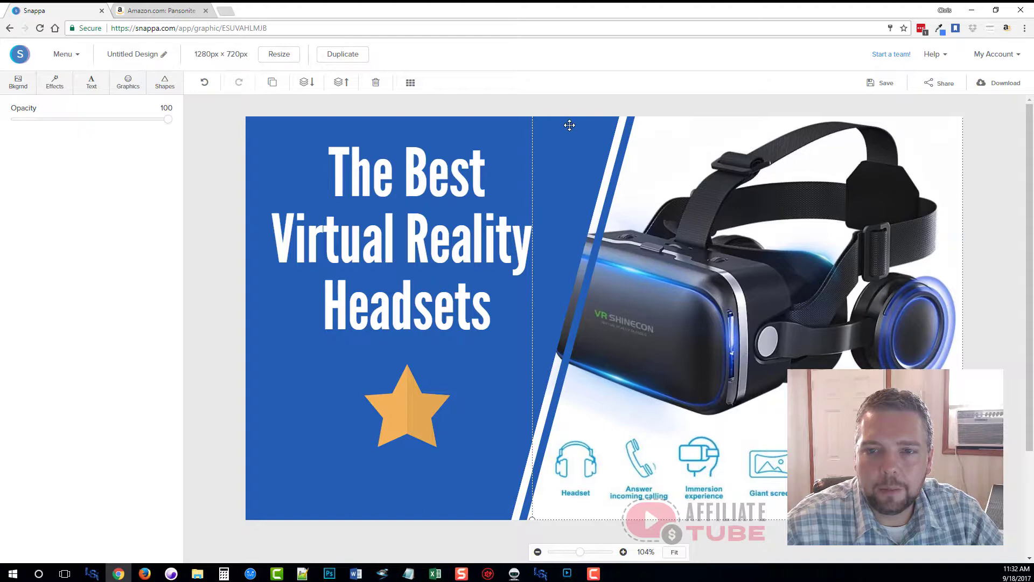
scroll(696, 328, "down", 2)
scroll(674, 377, "up", 2)
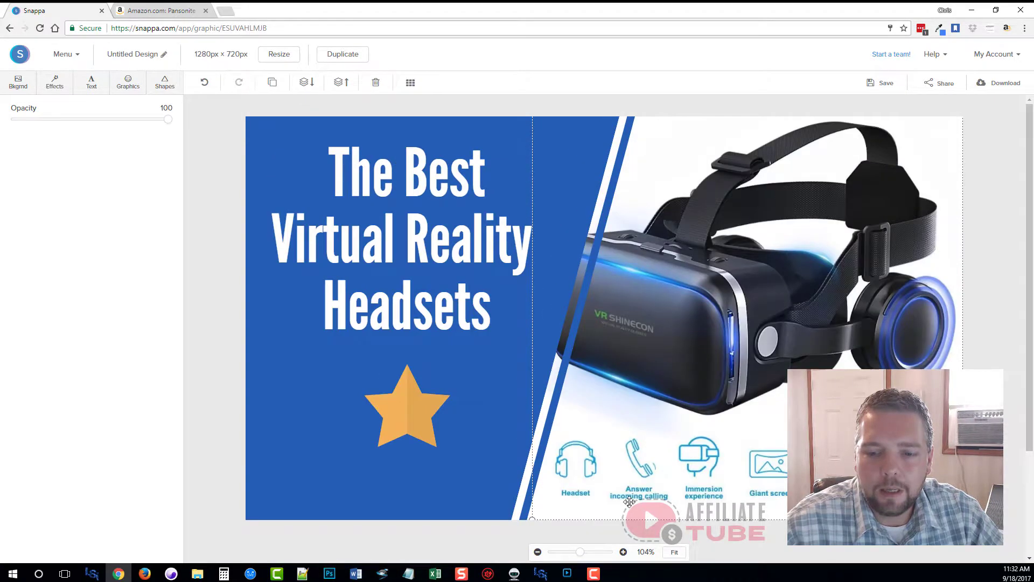
mouse_move(582, 553)
left_mouse_down()
mouse_move(566, 554)
mouse_move(581, 556)
left_mouse_up()
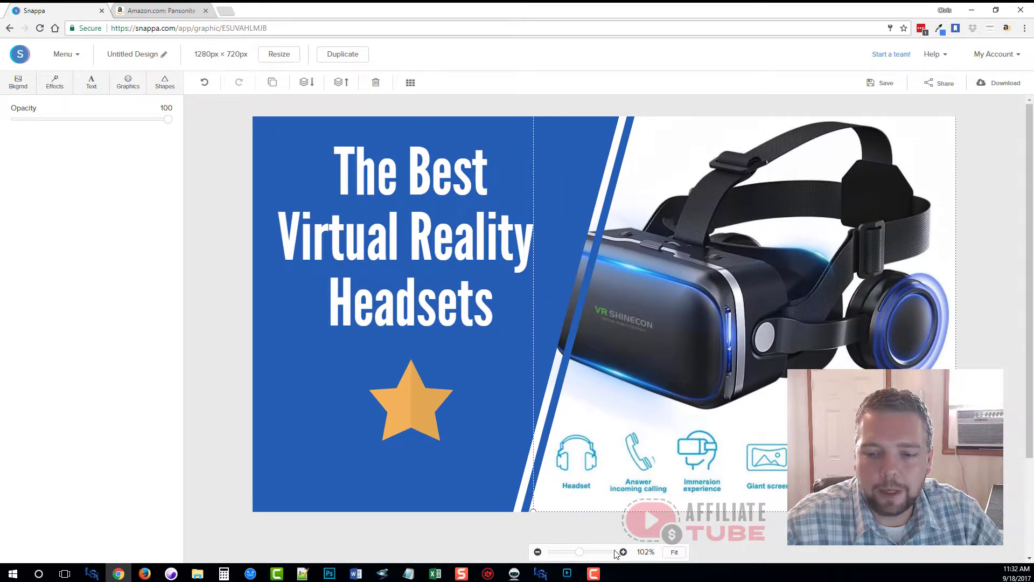
left_click(676, 553)
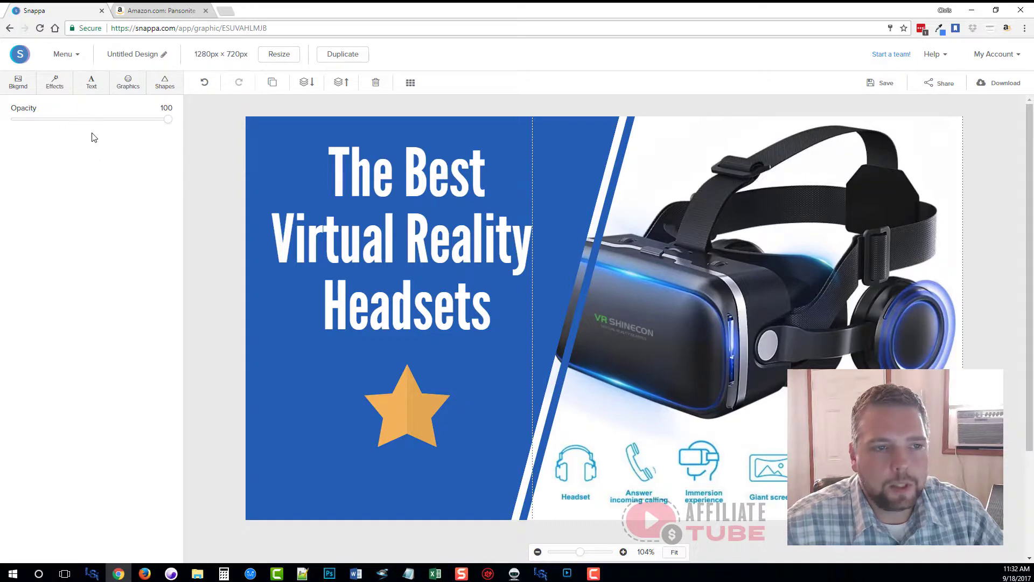
left_click(56, 86)
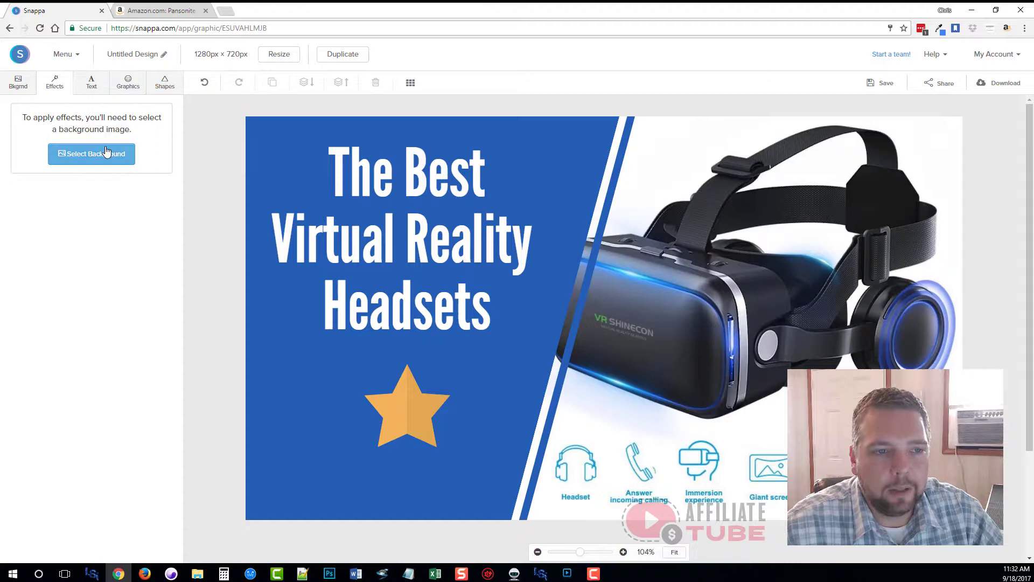
Test lowering the headline's text opacity, leaving it full, then open the Graphics library.
left_click(92, 89)
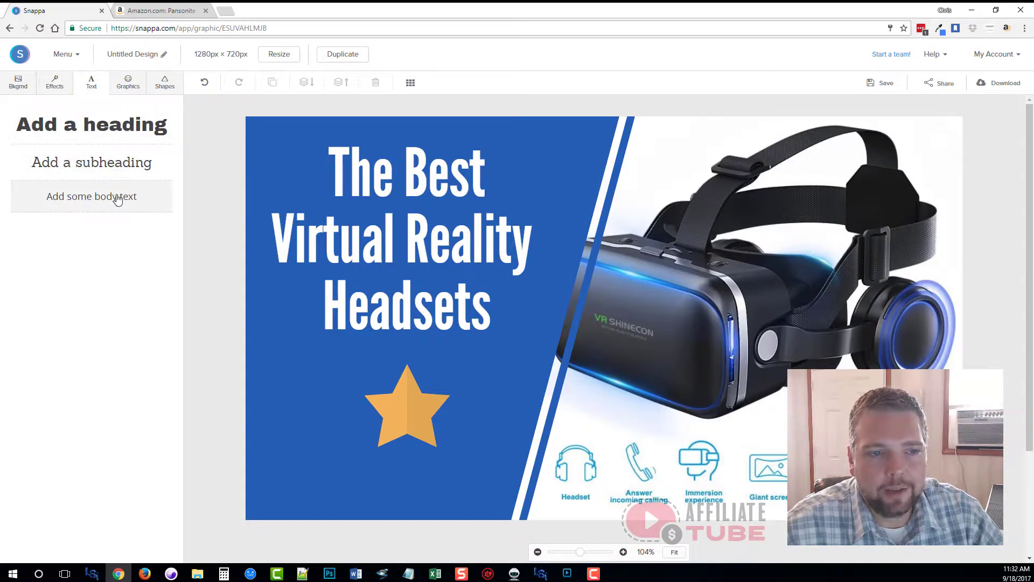
left_click(444, 179)
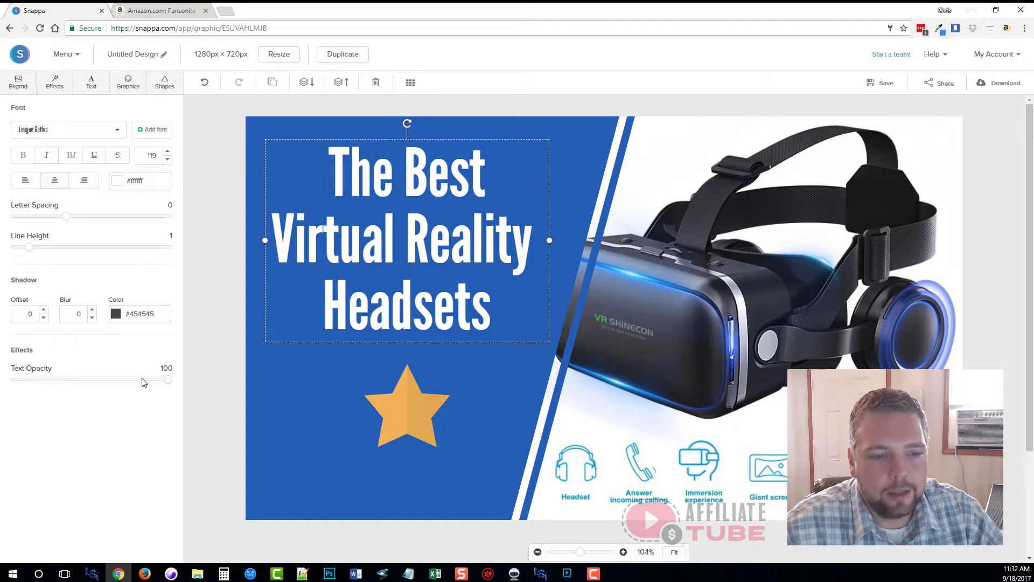
mouse_move(166, 381)
left_mouse_down()
mouse_move(39, 389)
mouse_move(111, 393)
mouse_move(175, 380)
left_mouse_up()
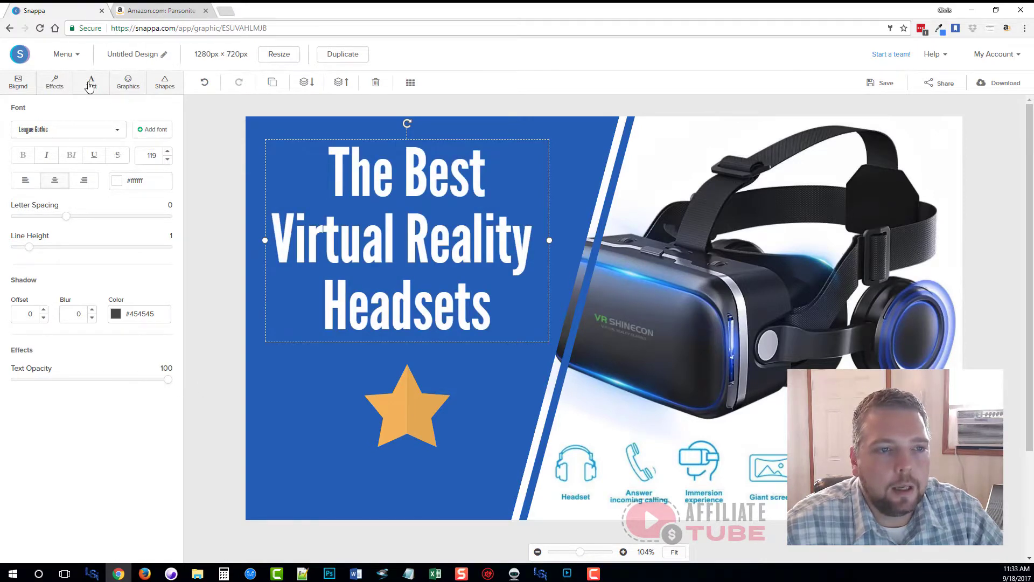
left_click(128, 82)
Search the stock graphics for 'youtube' and delete the stray star graphic.
left_click(31, 114)
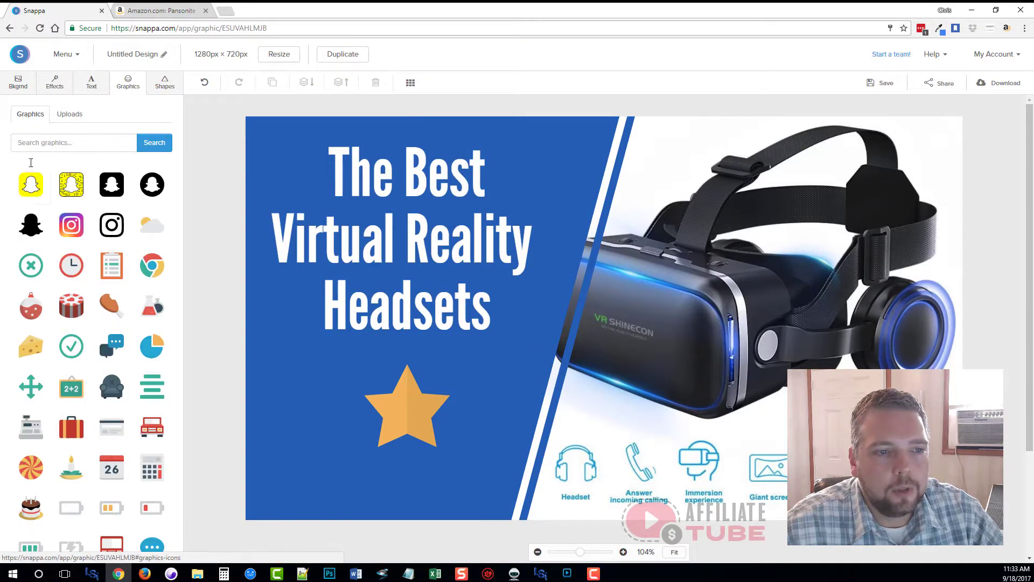
scroll(95, 311, "down", 10)
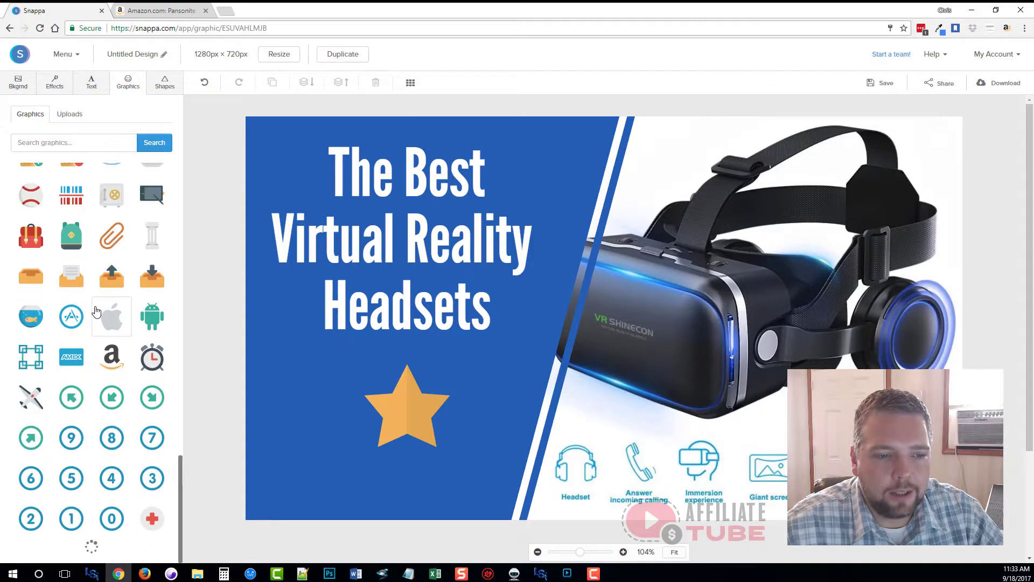
left_click(71, 144)
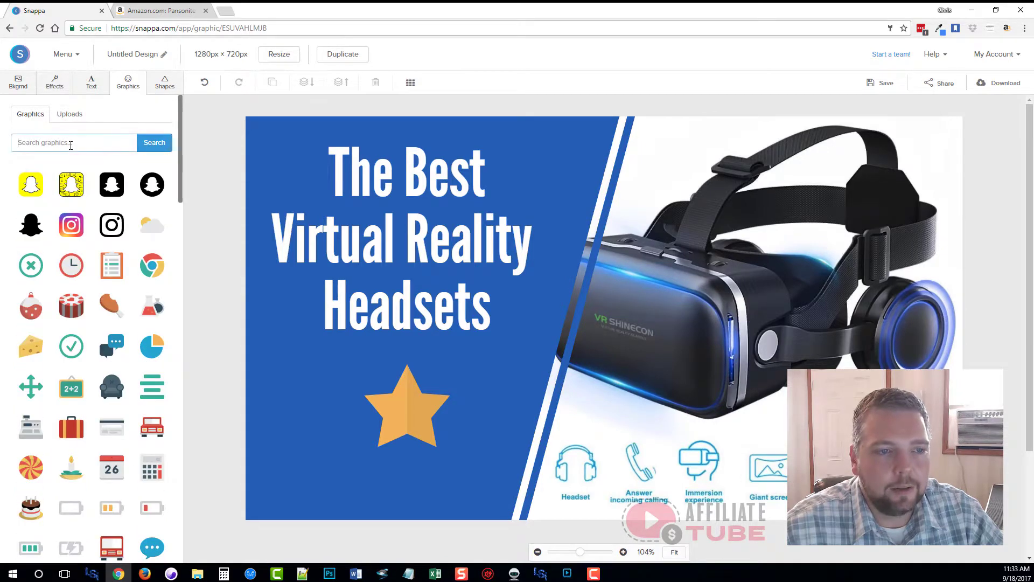
type("youtube")
key("Return")
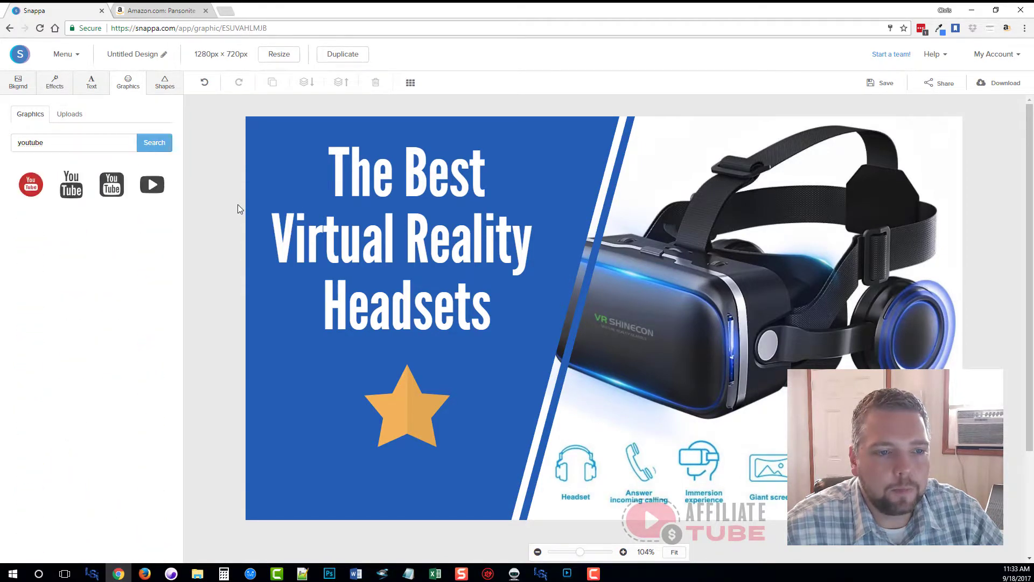
left_click(412, 414)
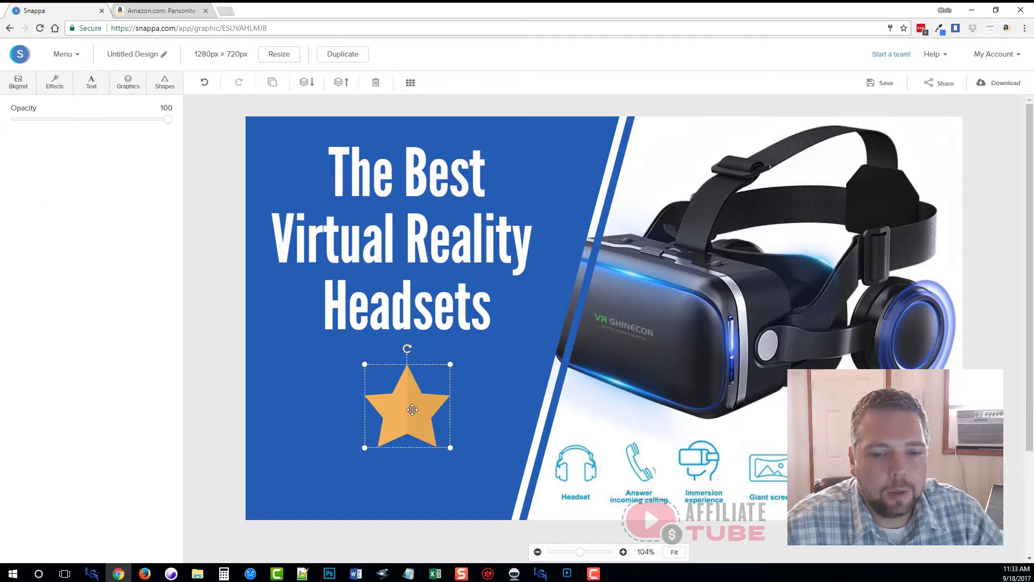
key("Delete")
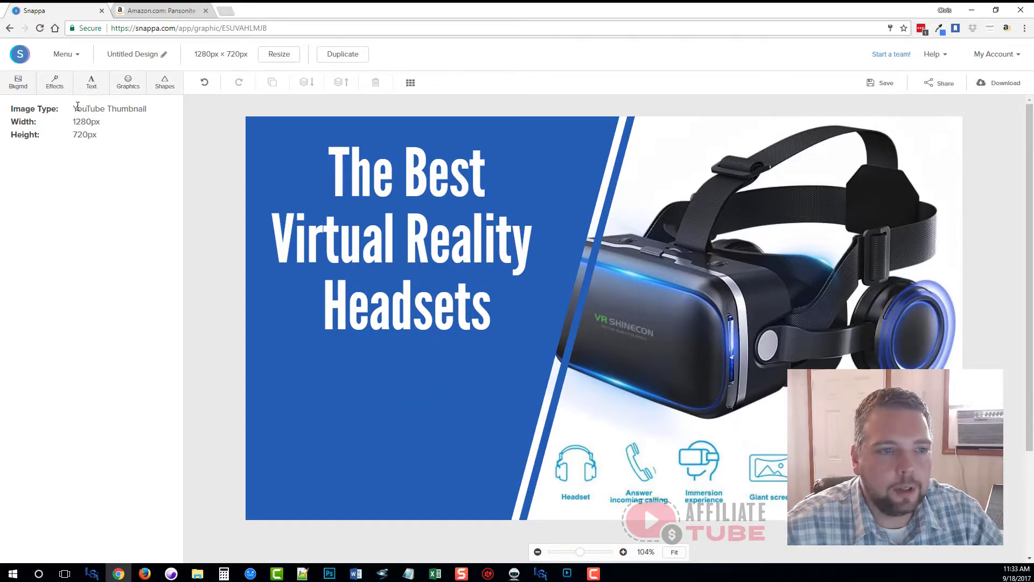
Try the dark YouTube icon below 'Headsets', then remove it.
left_click(135, 87)
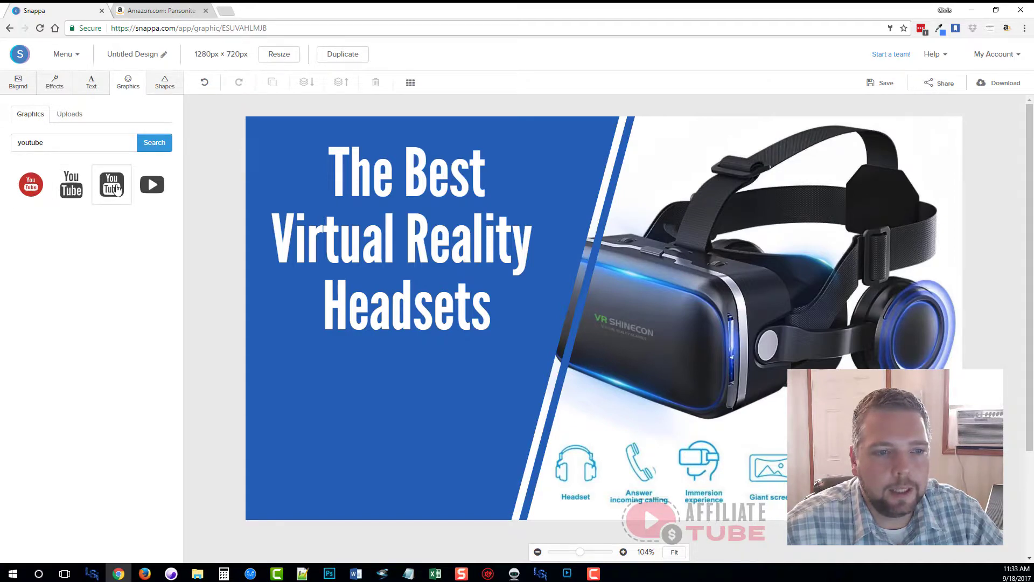
left_click_drag(116, 189, 348, 370)
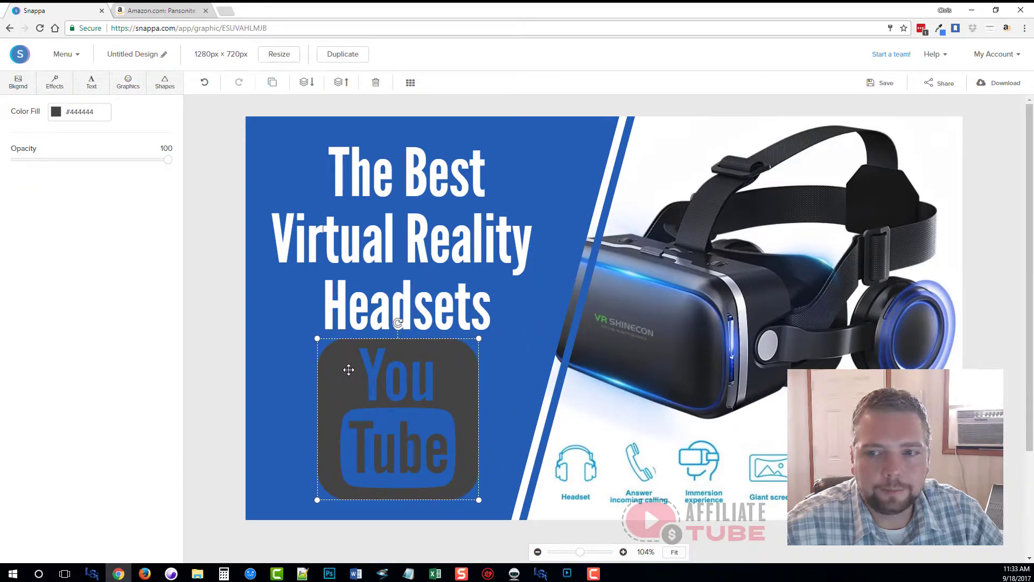
left_click_drag(318, 338, 362, 372)
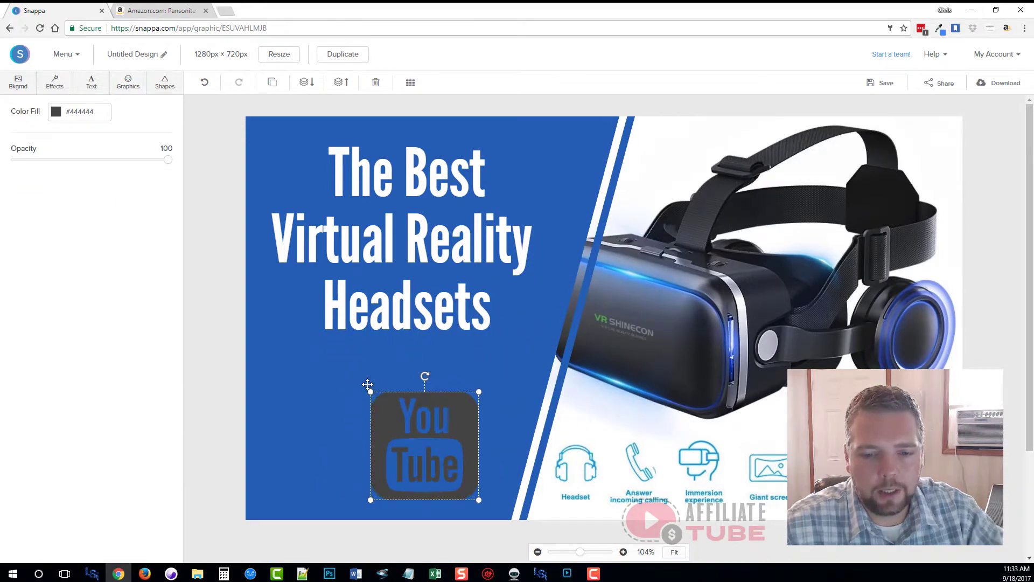
key("Delete")
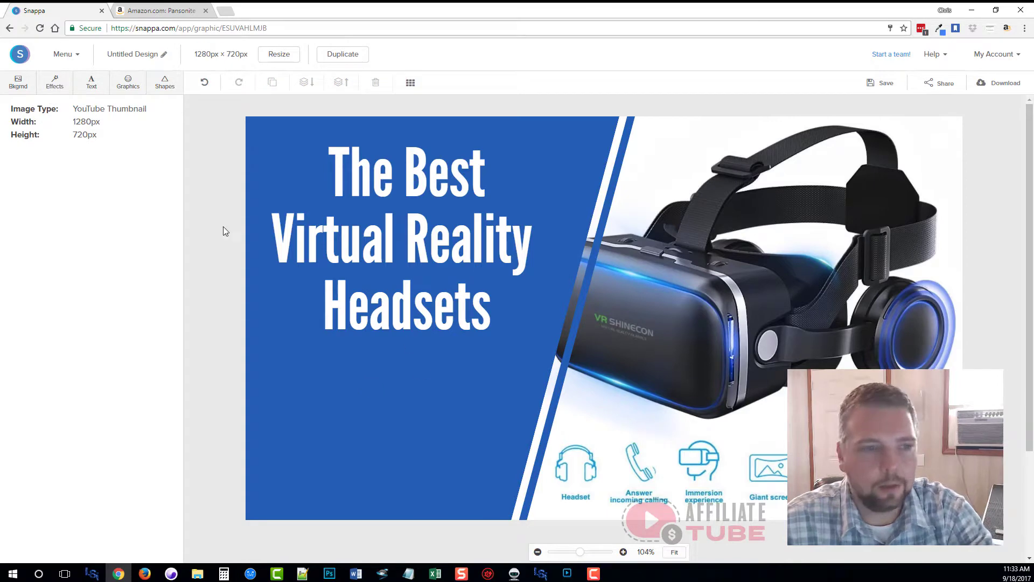
Place the red round YouTube logo below 'Headsets' on the blue panel.
left_click(128, 83)
left_click(31, 184)
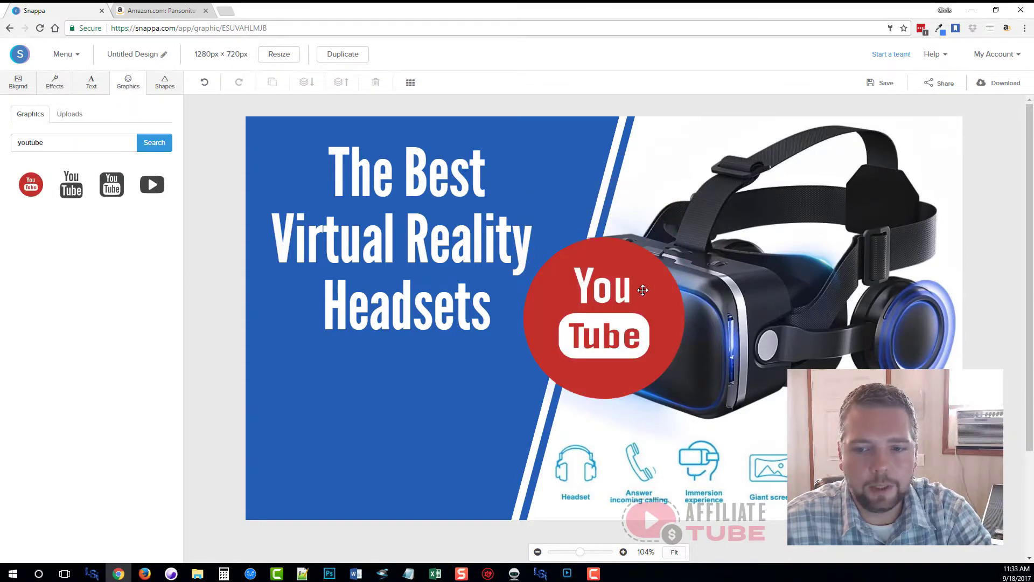
left_click_drag(643, 290, 442, 398)
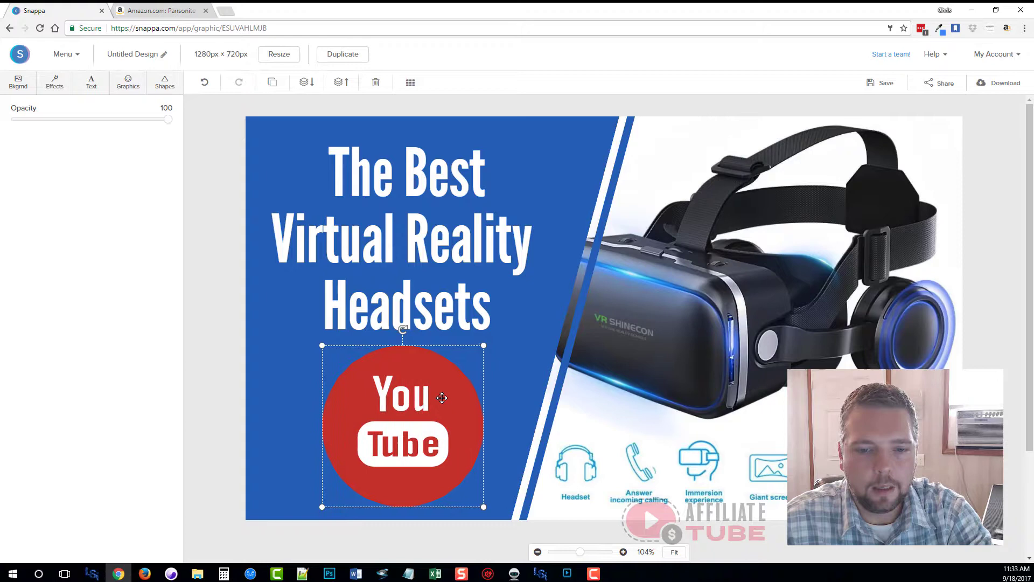
left_click(239, 315)
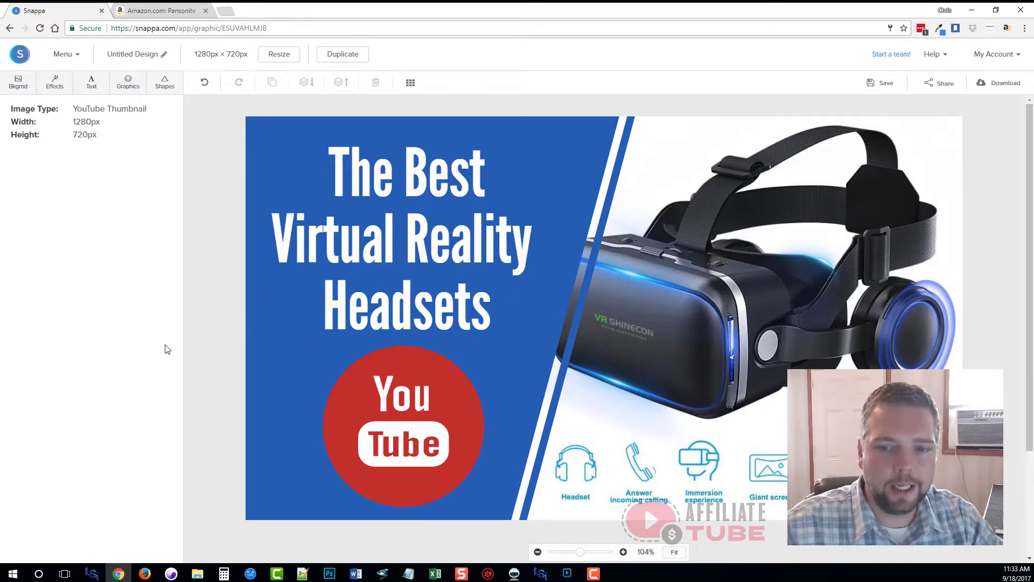
Add a smaller outline star beside the title and duplicate it for the other side.
left_click(164, 82)
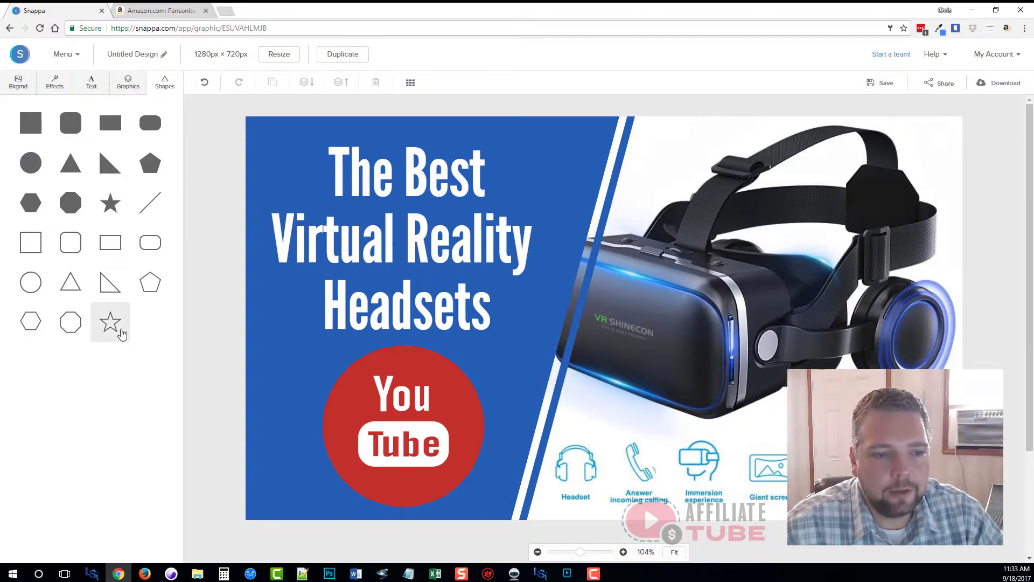
left_click_drag(112, 326, 699, 153)
left_click_drag(749, 282, 651, 192)
left_click_drag(628, 157, 312, 173)
left_click(272, 82)
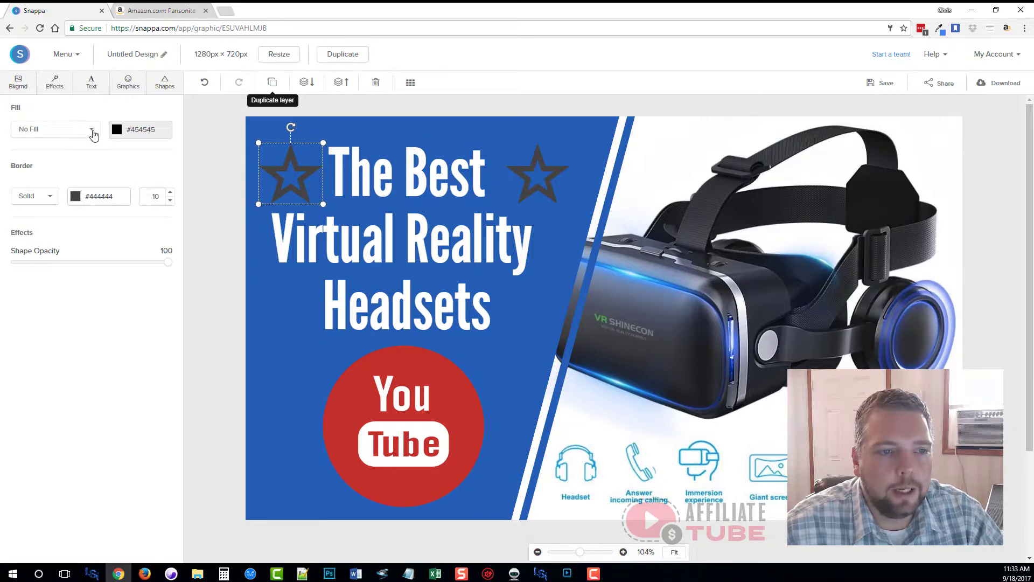
Fill both stars with yellow #ffce54.
left_click(116, 129)
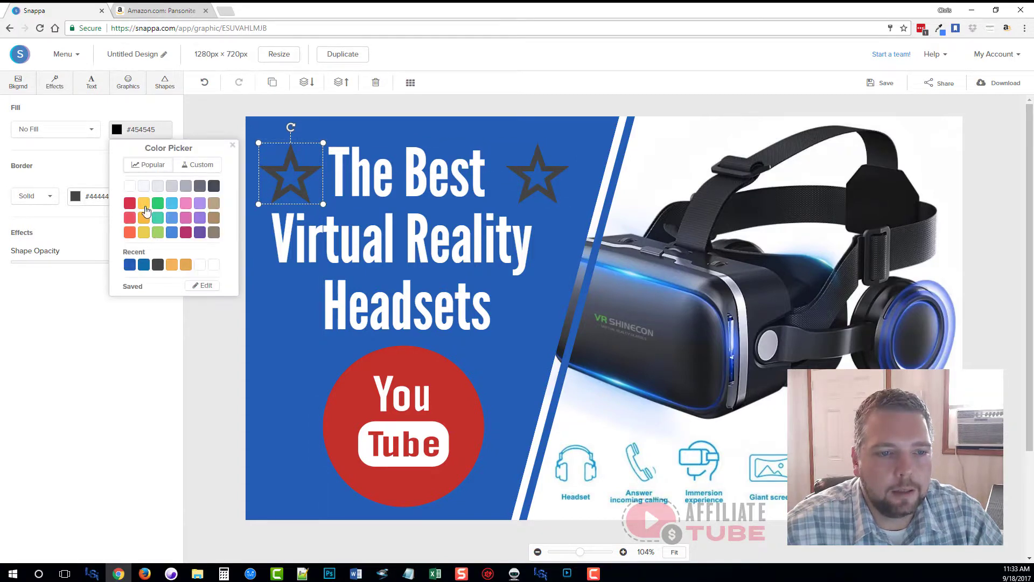
left_click(144, 207)
left_click(71, 172)
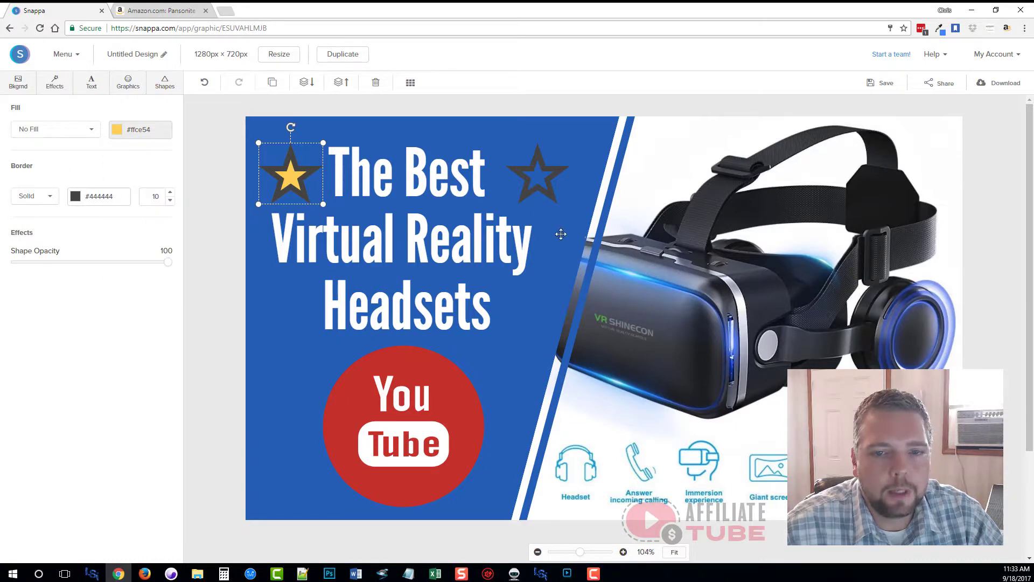
left_click(534, 189)
left_click(123, 129)
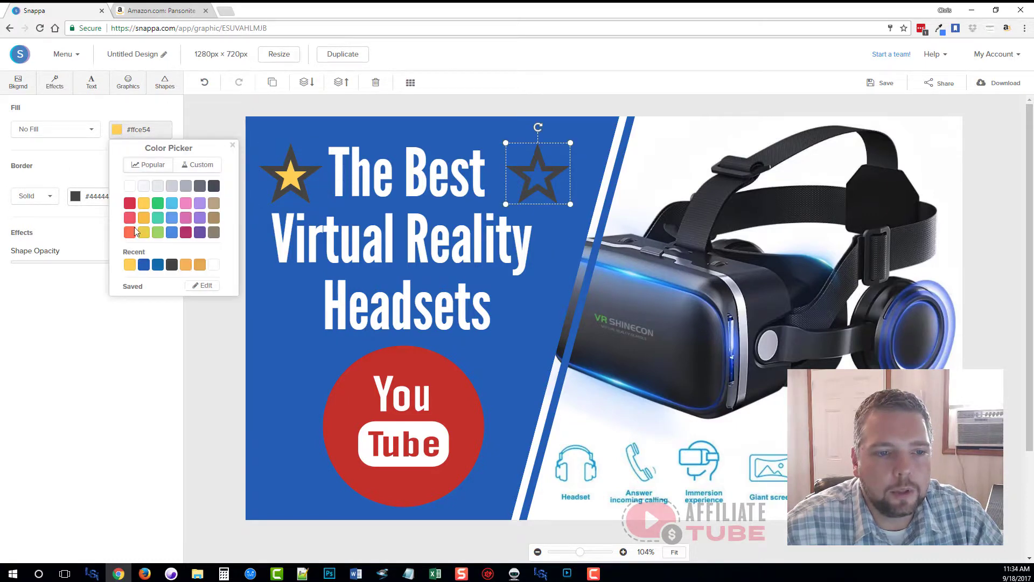
left_click(144, 204)
left_click_drag(532, 199, 525, 199)
Nudge the title and both stars so the stars evenly flank 'The Best'.
left_click(189, 394)
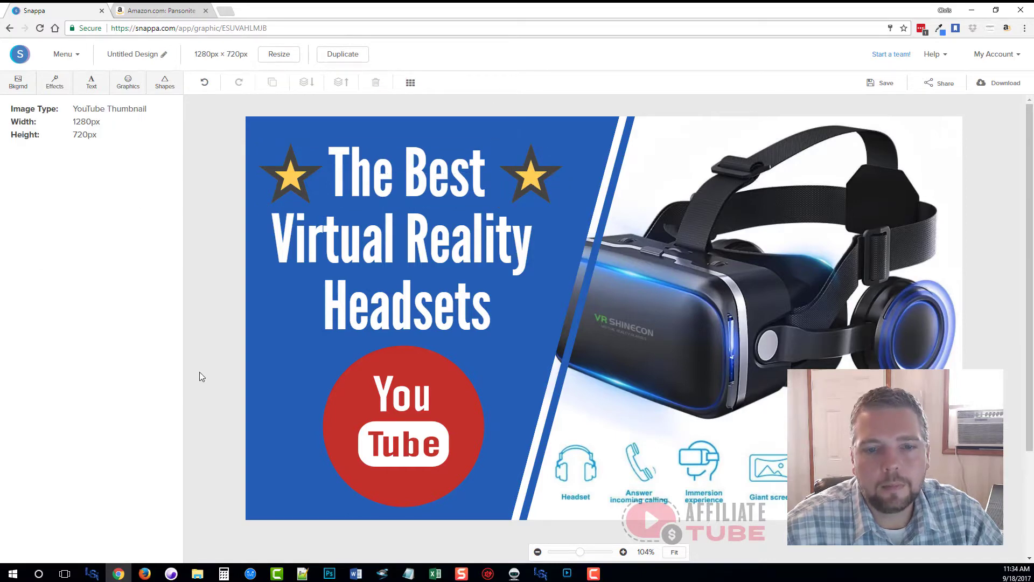
left_click_drag(502, 210, 519, 216)
left_click_drag(530, 176, 545, 175)
left_click_drag(293, 171, 296, 171)
Nudge the title, centre the YouTube logo beneath it, and show the alignment grid.
left_click(210, 286)
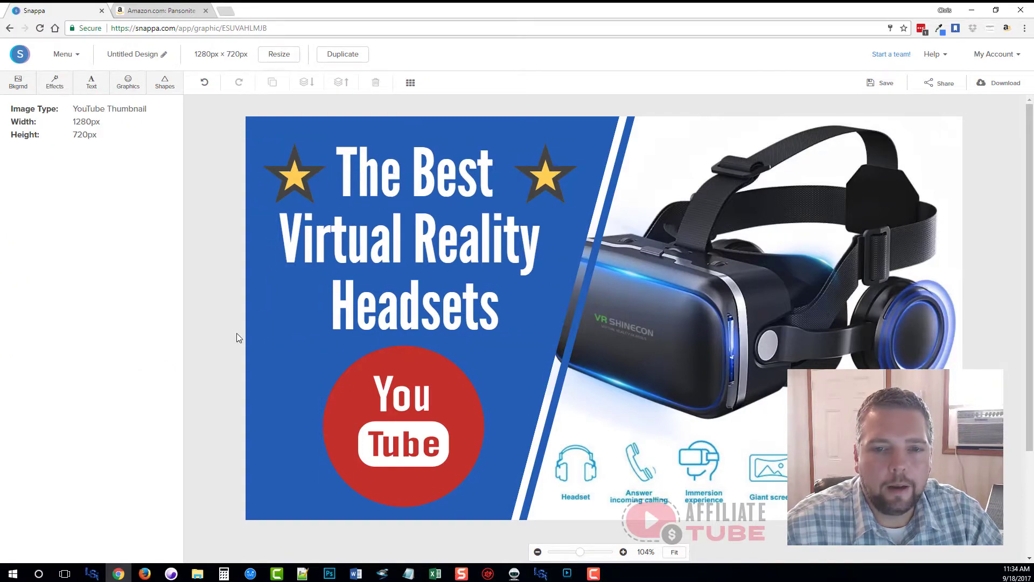
left_click_drag(437, 247, 440, 249)
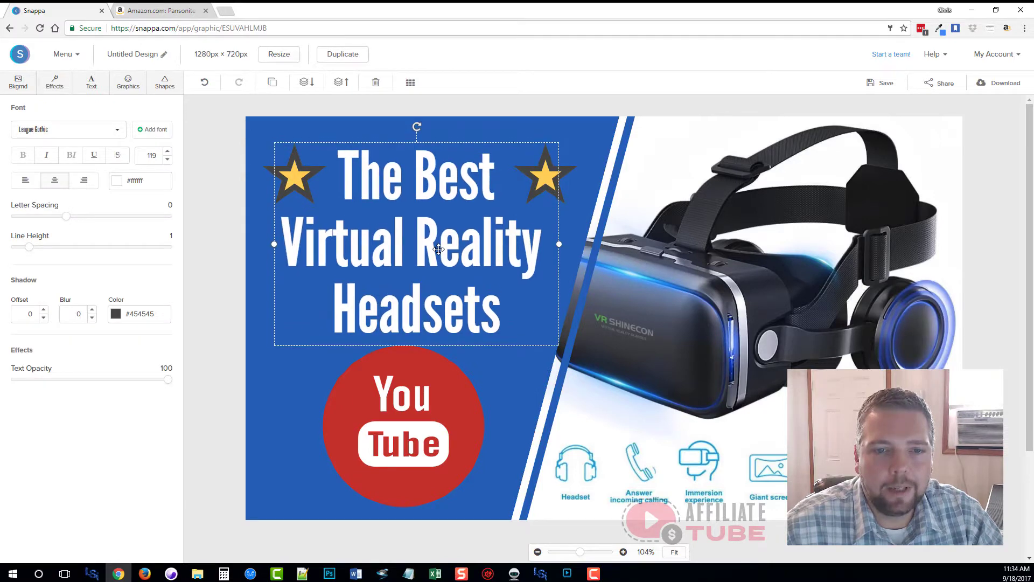
left_click(212, 230)
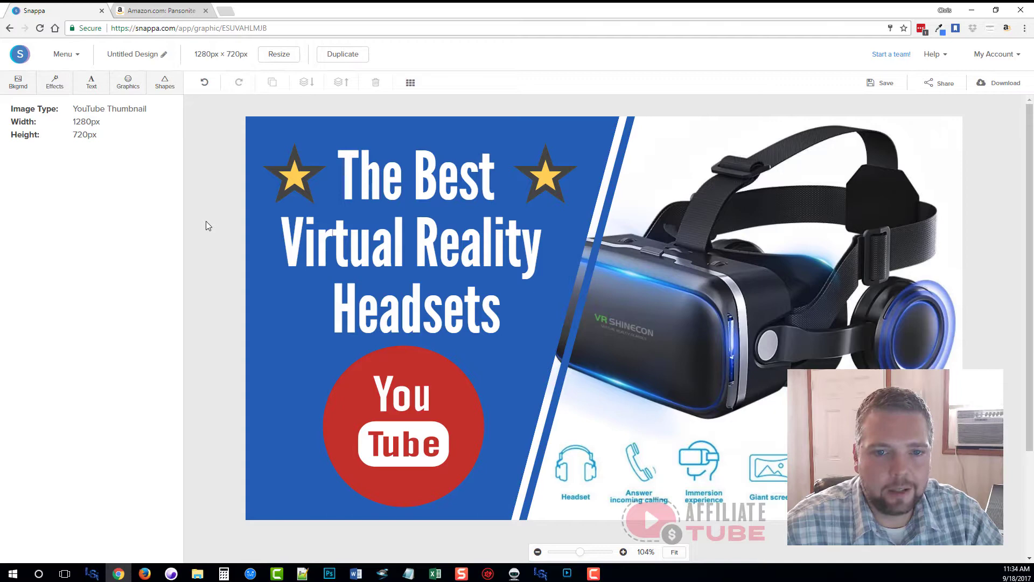
left_click_drag(417, 411, 430, 411)
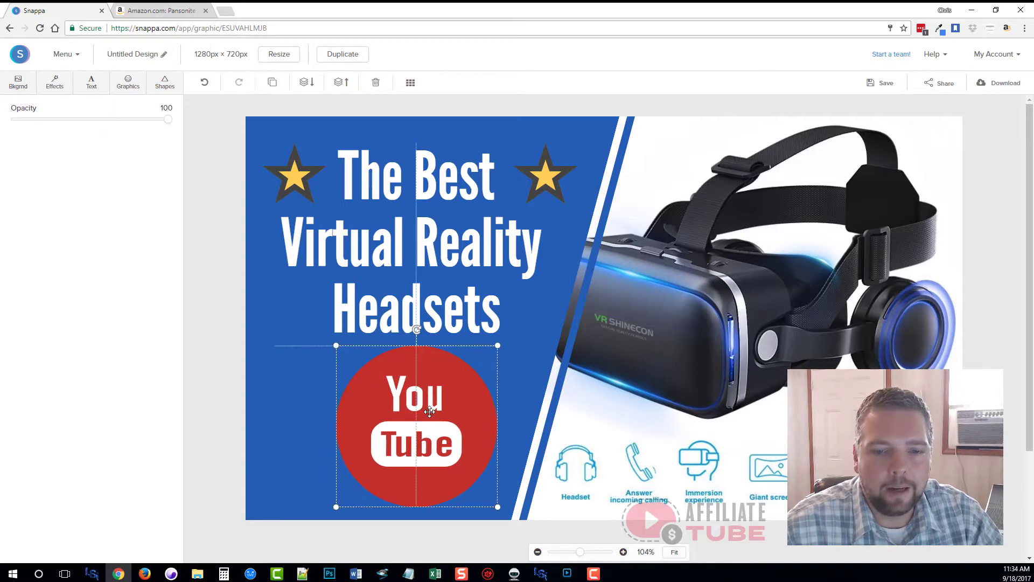
left_click(229, 339)
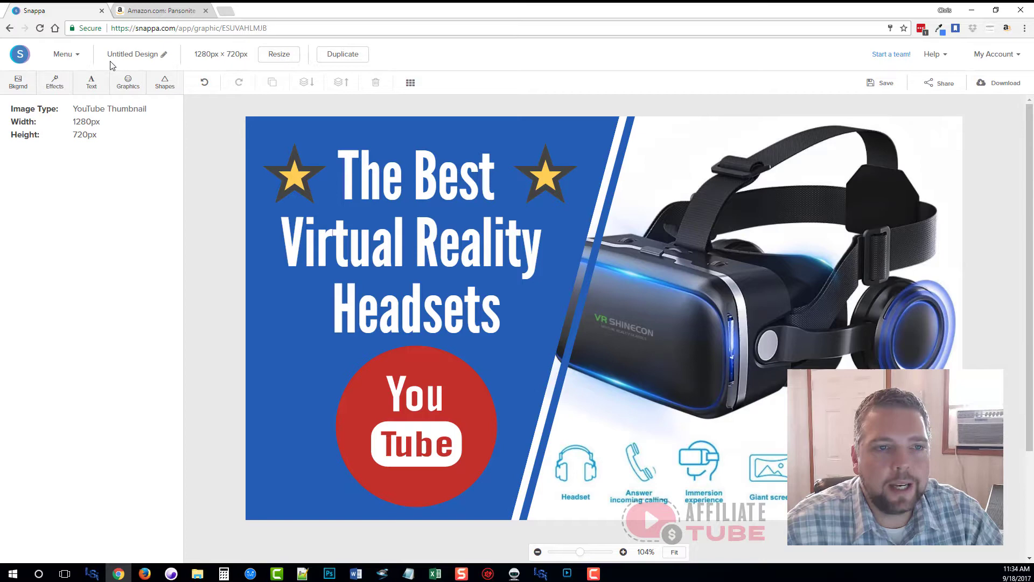
left_click(410, 84)
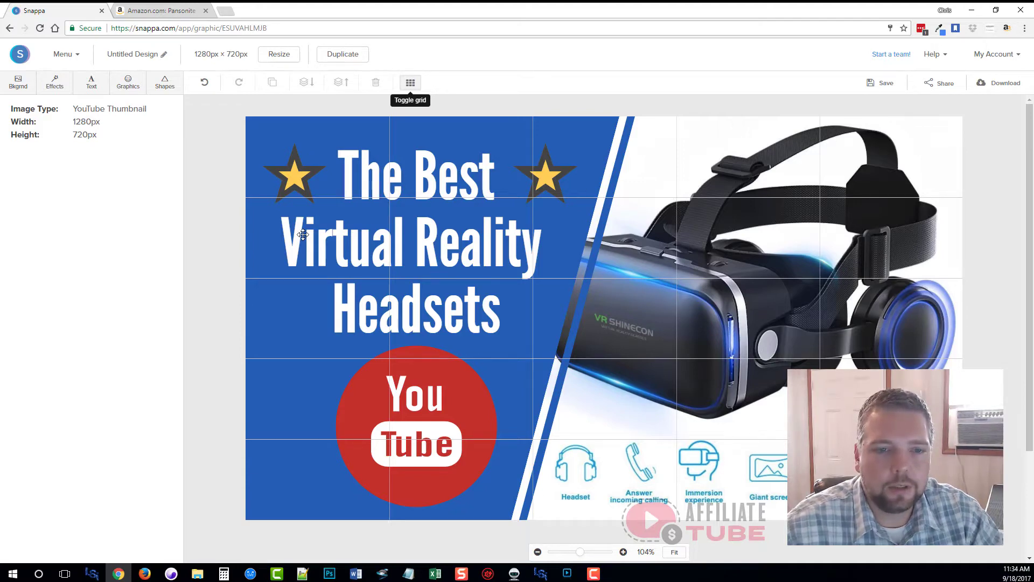
Save the thumbnail into the Amazon Reviews folder.
left_click(885, 85)
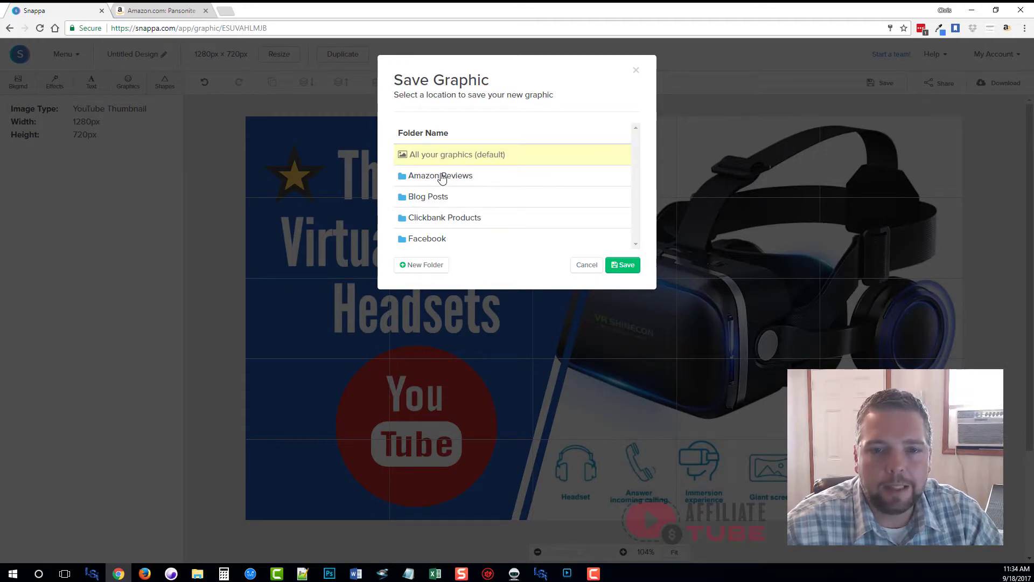
left_click(425, 178)
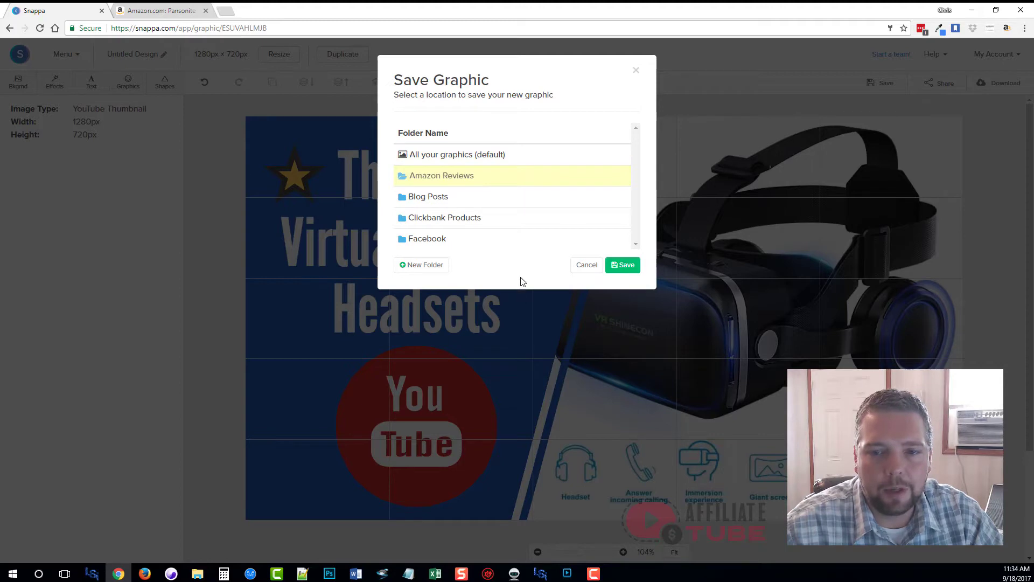
left_click(623, 265)
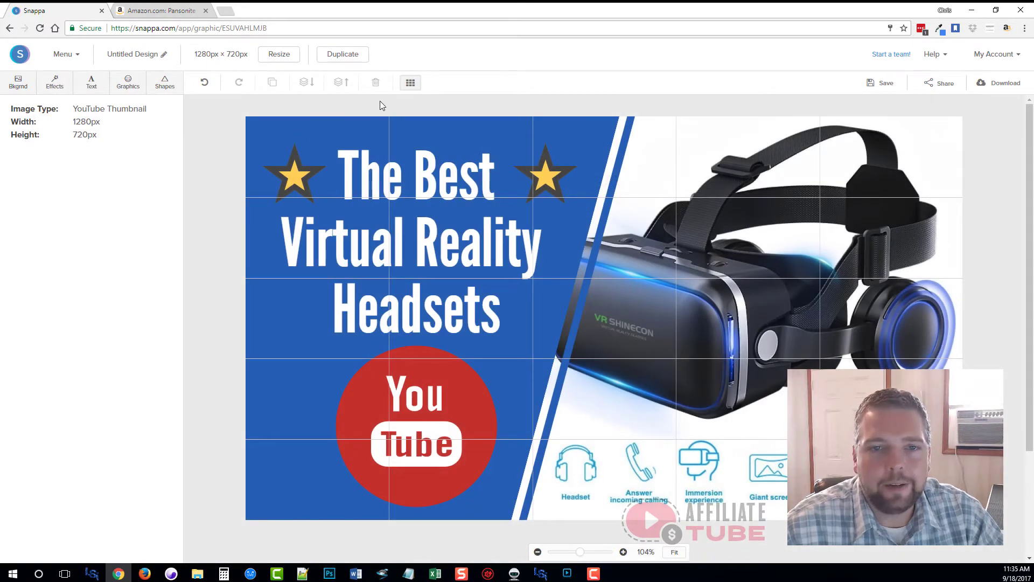
Hide the alignment grid and close the download options without downloading.
left_click(411, 83)
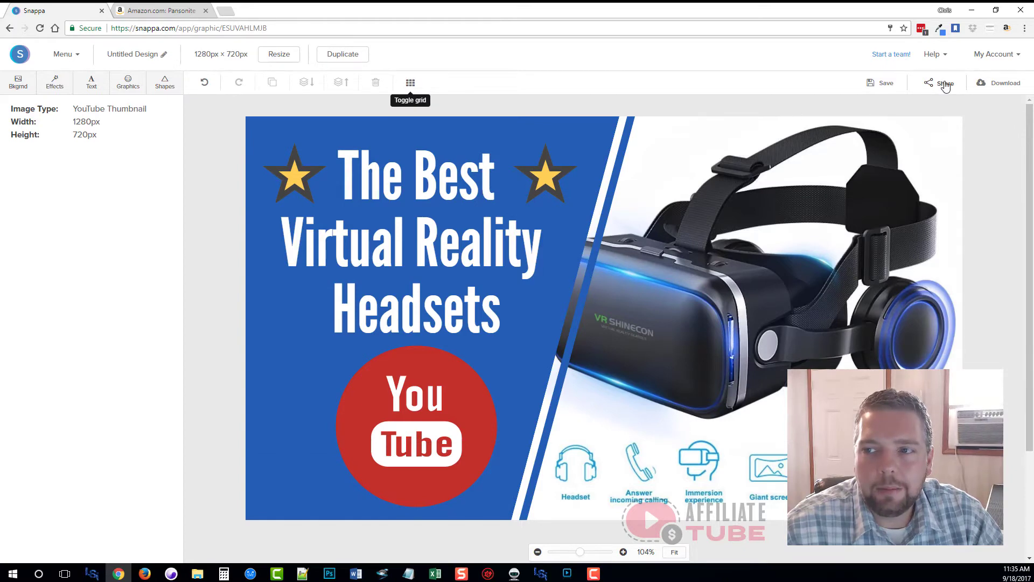
left_click(1003, 86)
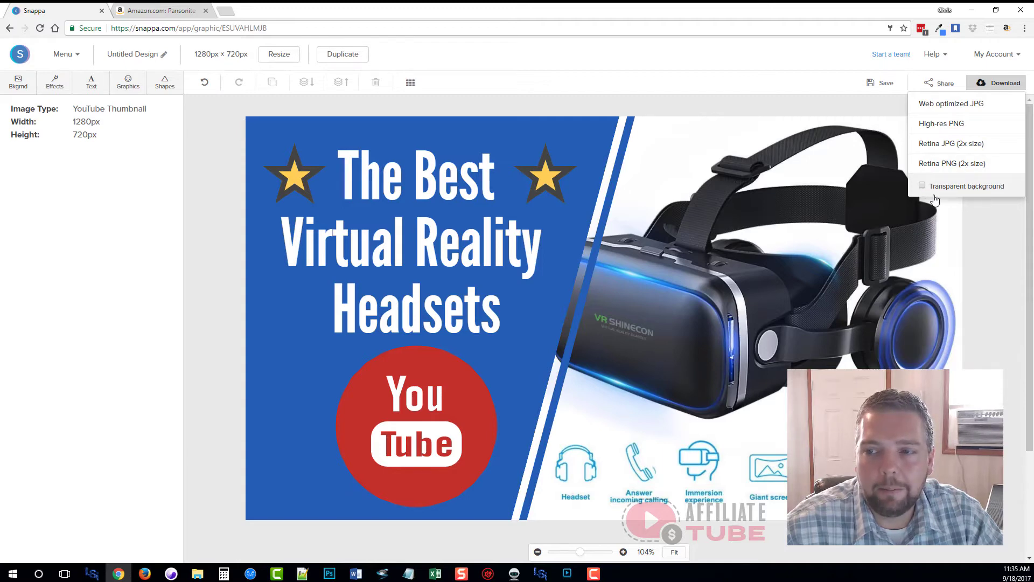
left_click(986, 246)
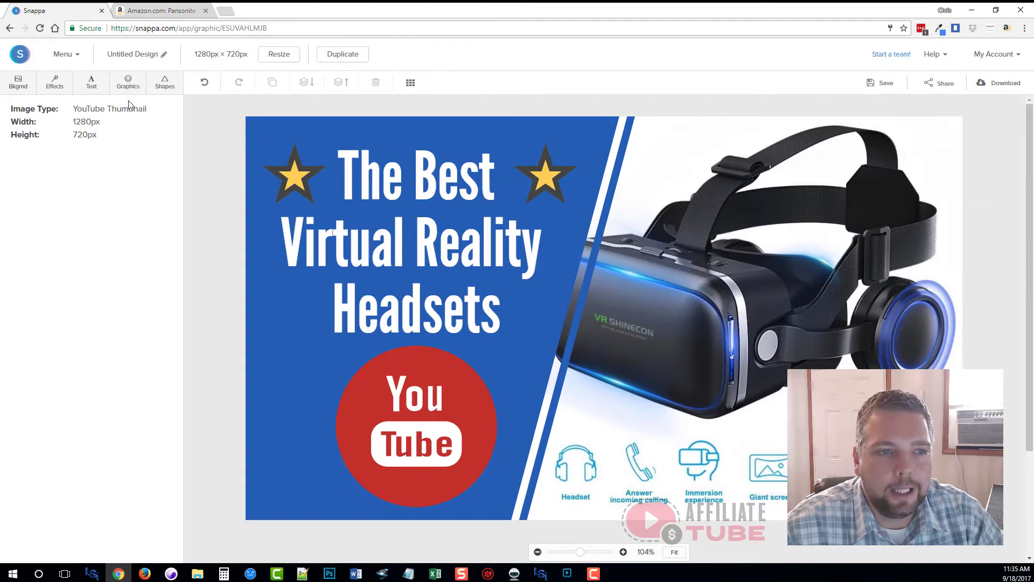
Browse the stock background images, then go to the Saved Graphics page.
left_click(19, 83)
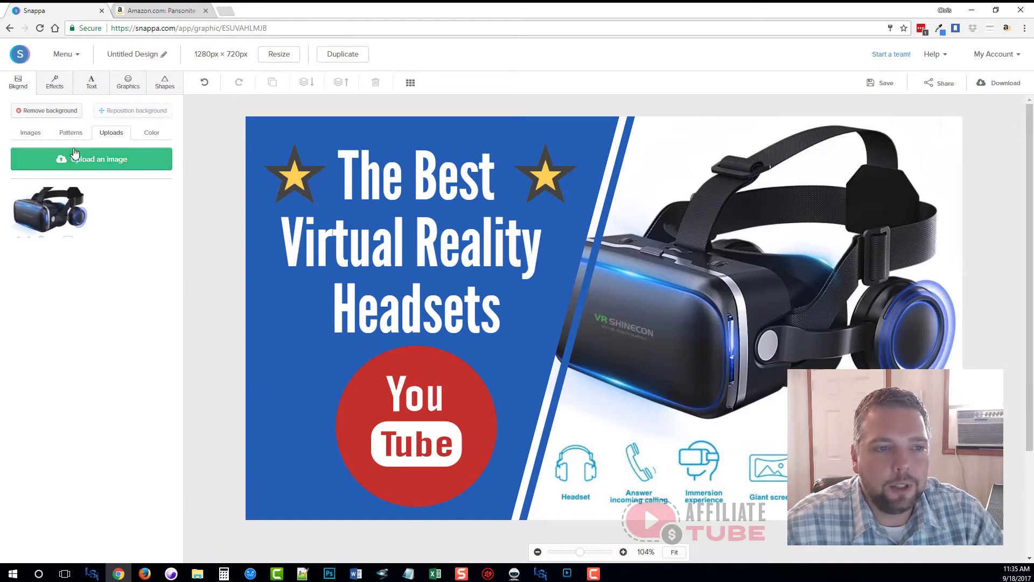
left_click(31, 133)
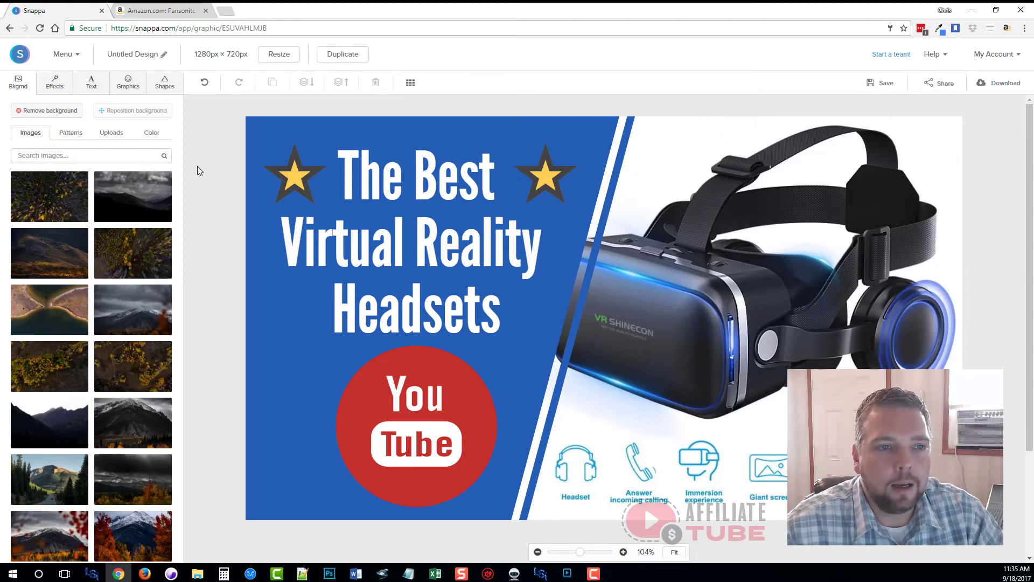
left_click(68, 54)
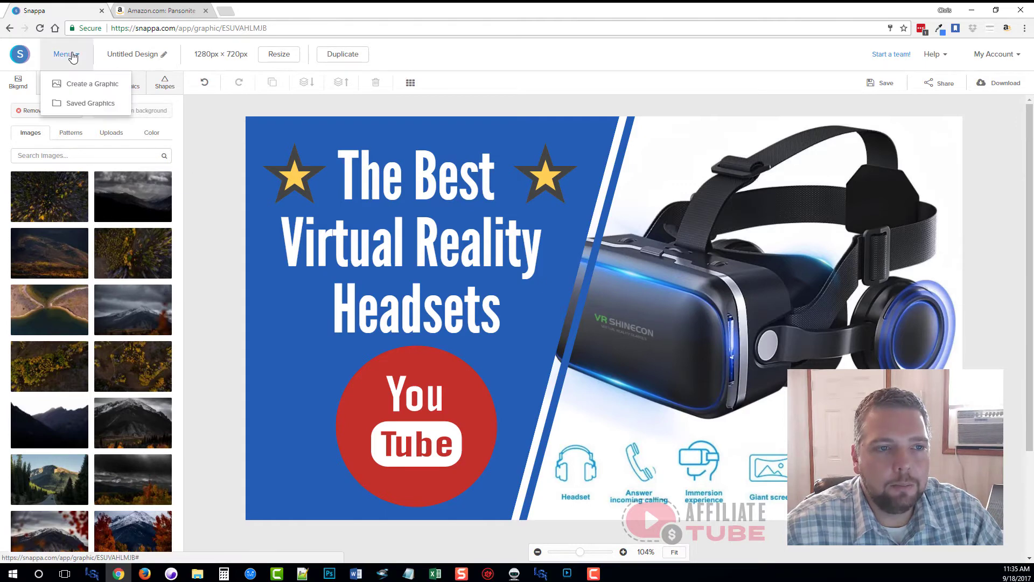
left_click(86, 103)
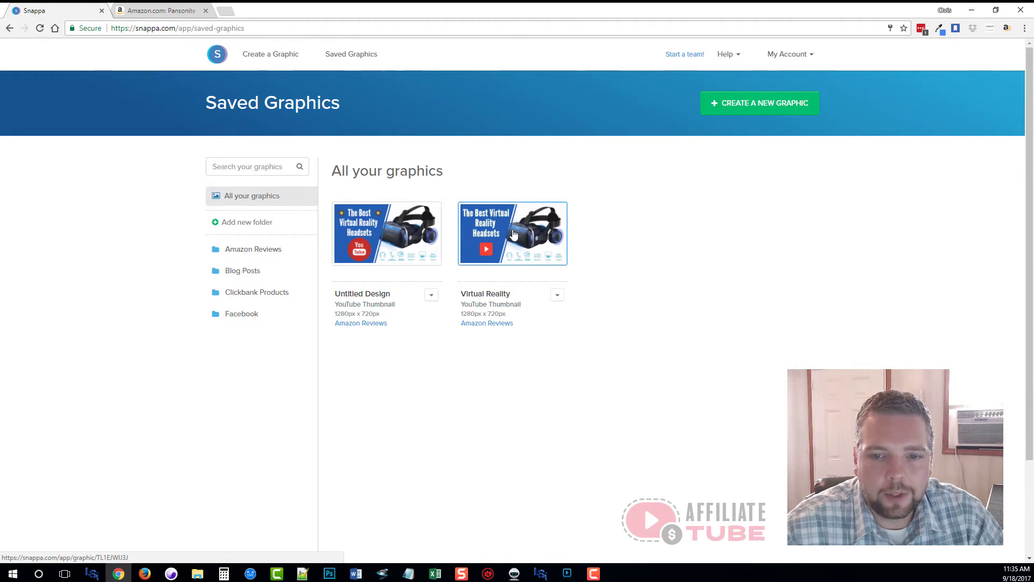
Open the Untitled Design graphic and select its VR headset photo.
left_click(376, 231)
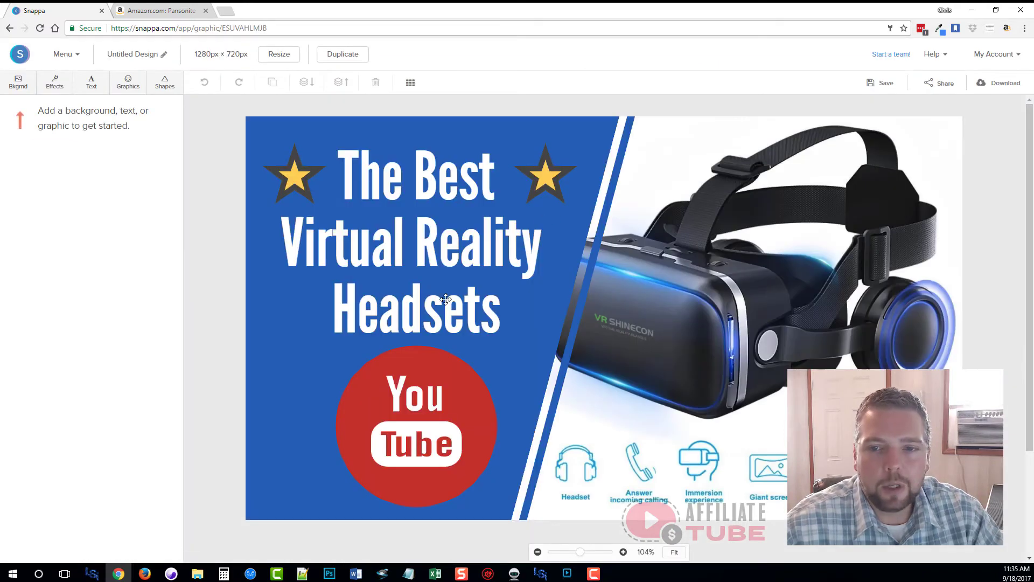
left_click(734, 274)
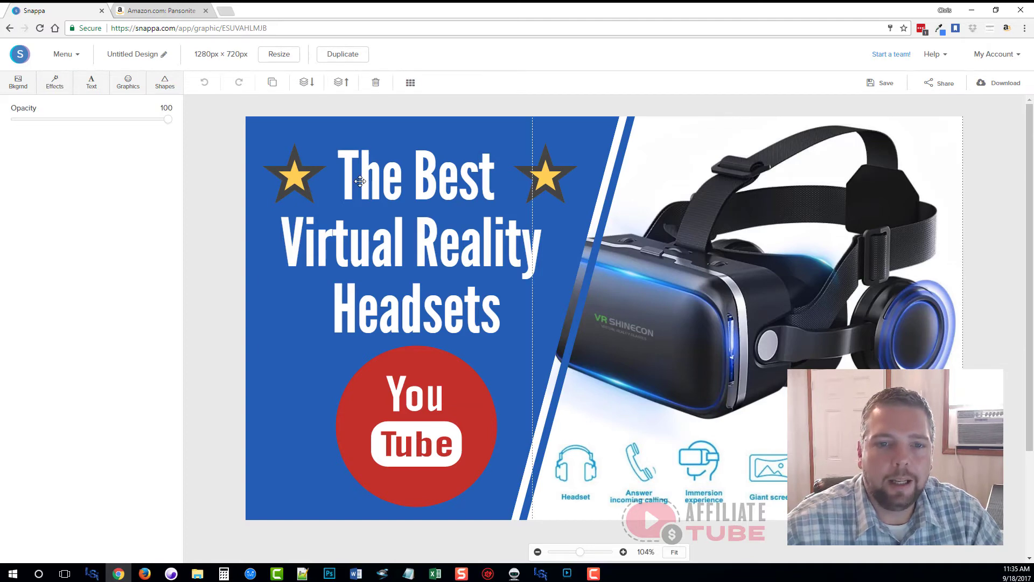